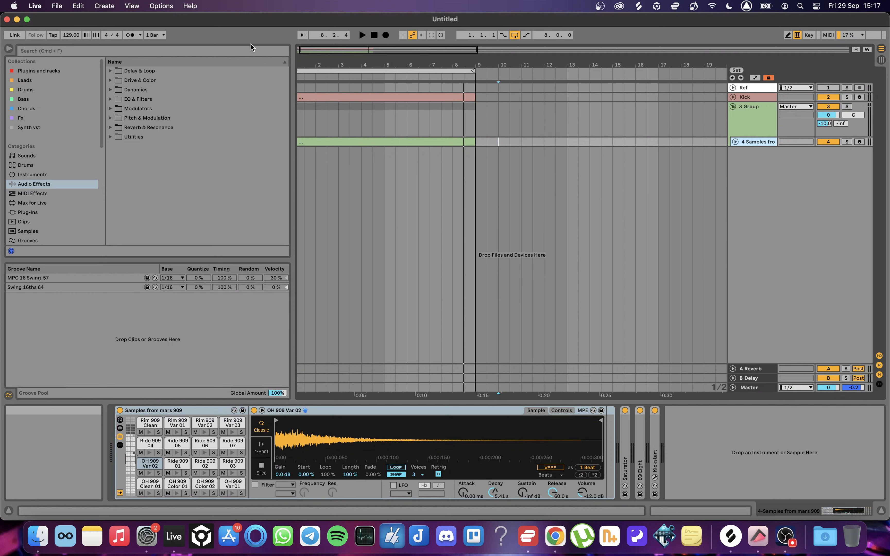
# Step: Switch to Finder and open the Downloads folder
pyautogui.click(246, 50)
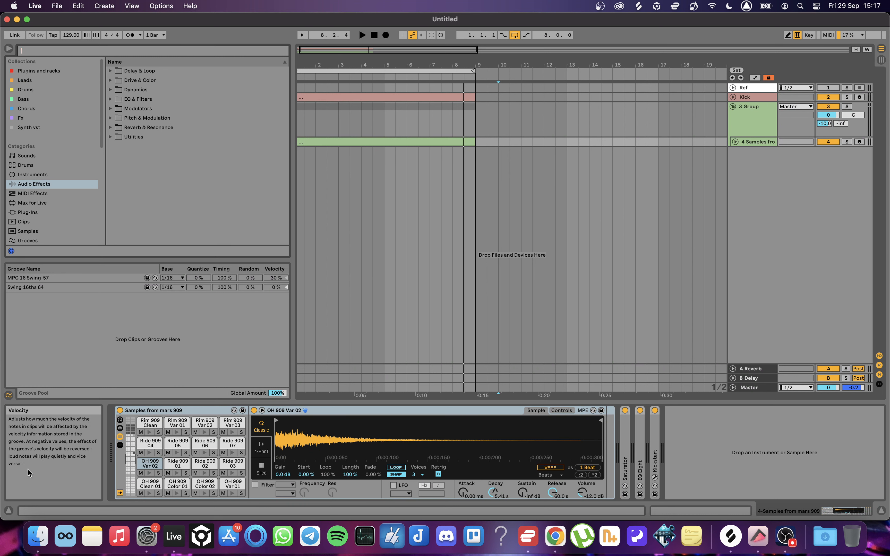
pyautogui.click(37, 536)
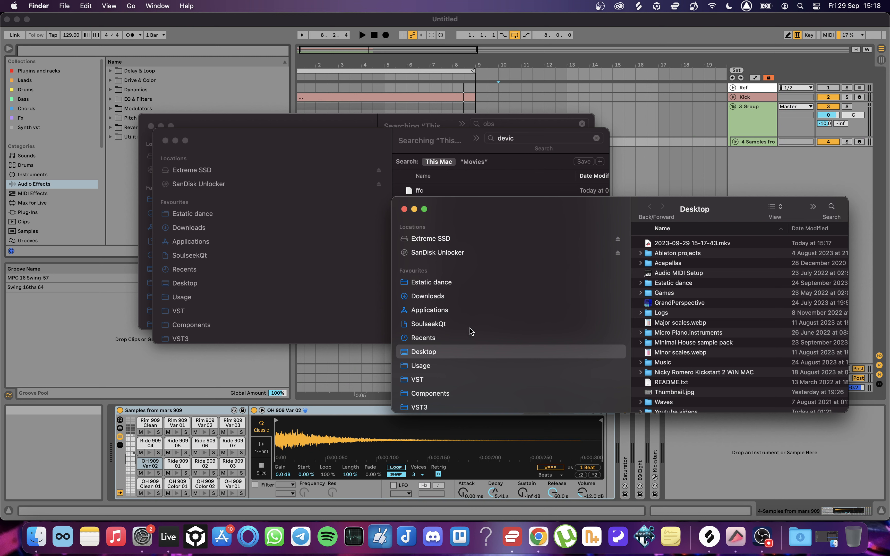
pyautogui.click(503, 194)
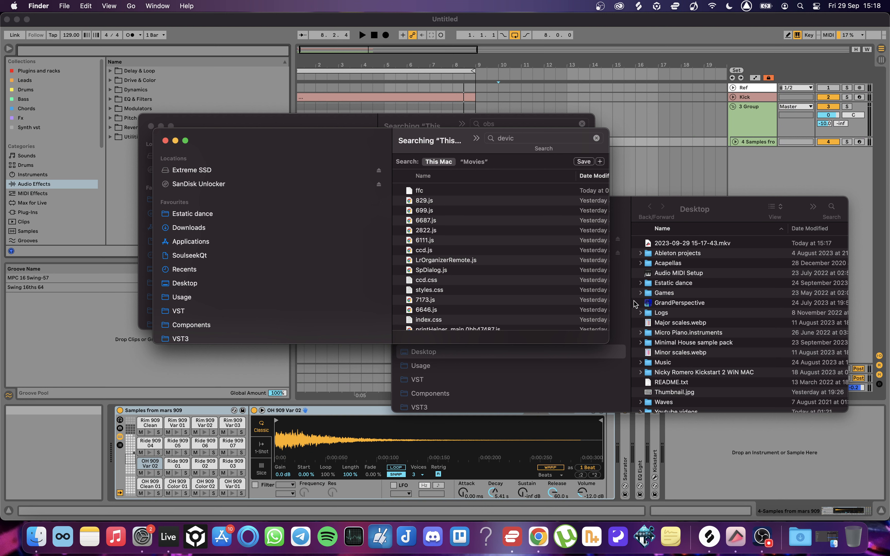
pyautogui.scroll(-4, 680, 324)
pyautogui.scroll(3, 681, 325)
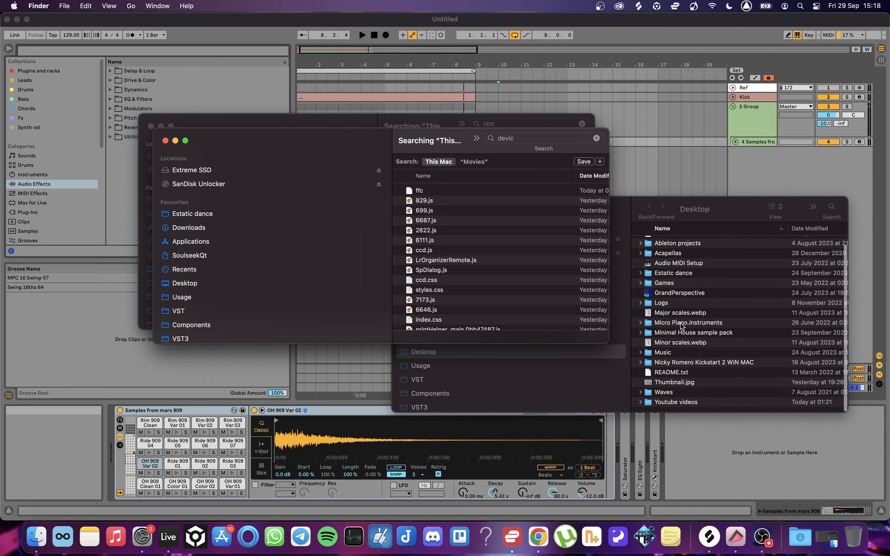
pyautogui.click(197, 285)
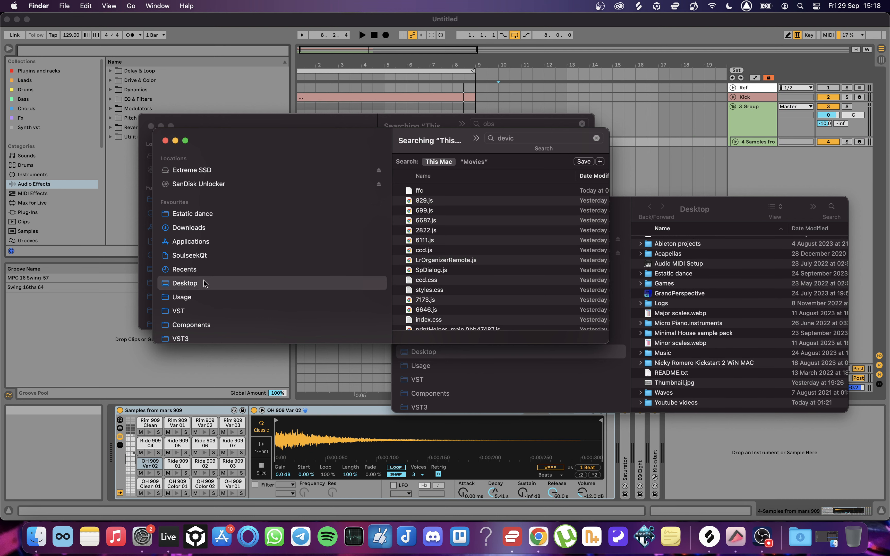
pyautogui.click(207, 231)
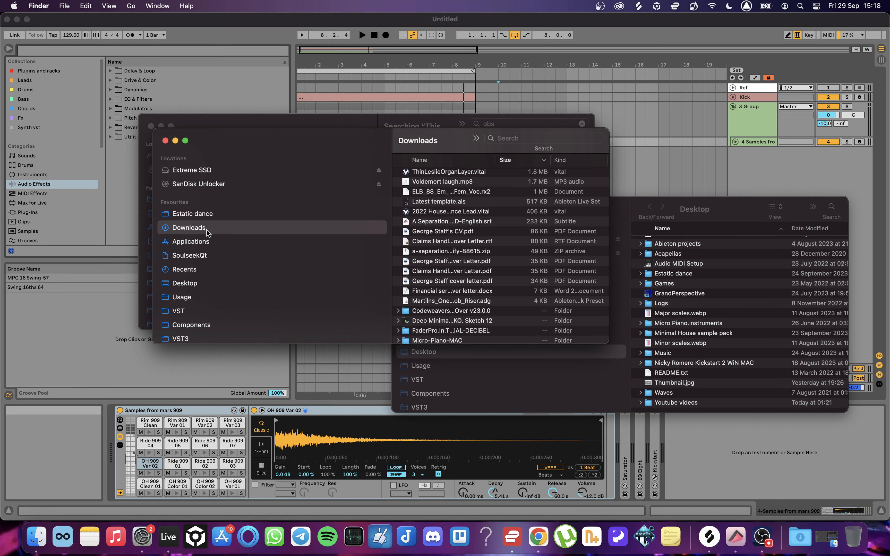
# Step: Search this Mac for "robbie doherty", place the Let The Bass audio file on the Ref track in Live and unfold that track
pyautogui.click(576, 138)
pyautogui.write('r')
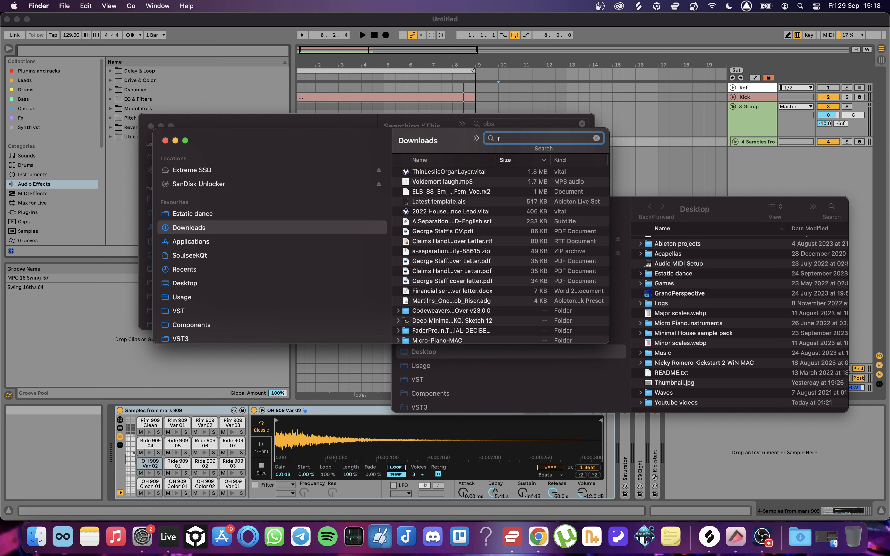
pyautogui.write('obbie ')
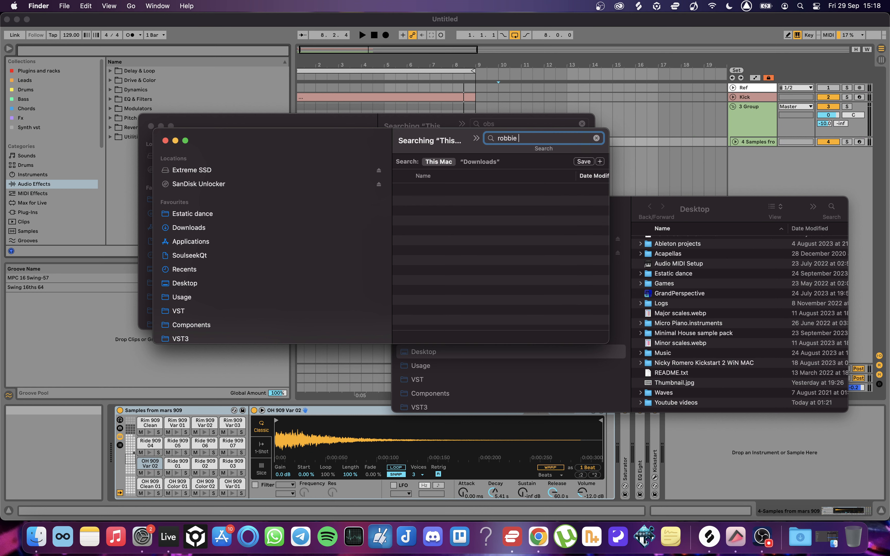
pyautogui.write('d')
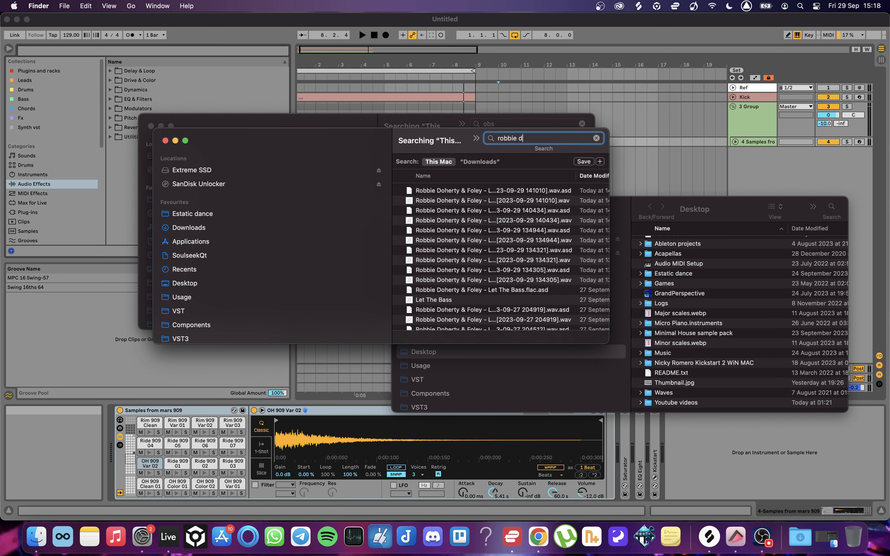
pyautogui.write('oherty')
pyautogui.moveTo(445, 299); pyautogui.dragTo(486, 90)
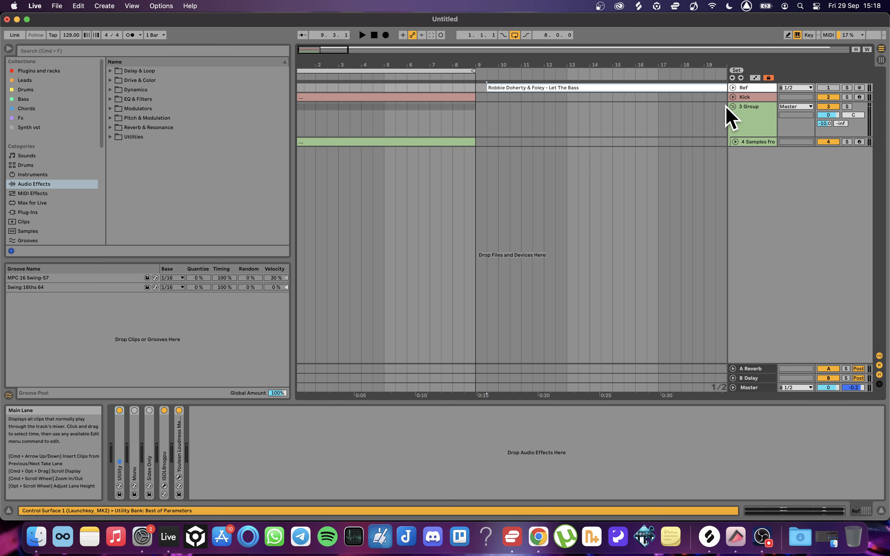
pyautogui.click(732, 88)
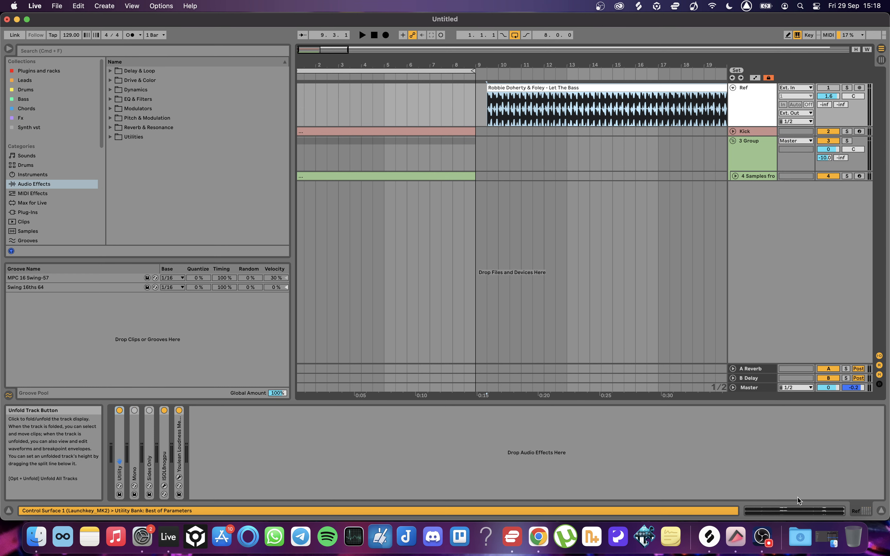
pyautogui.click(765, 540)
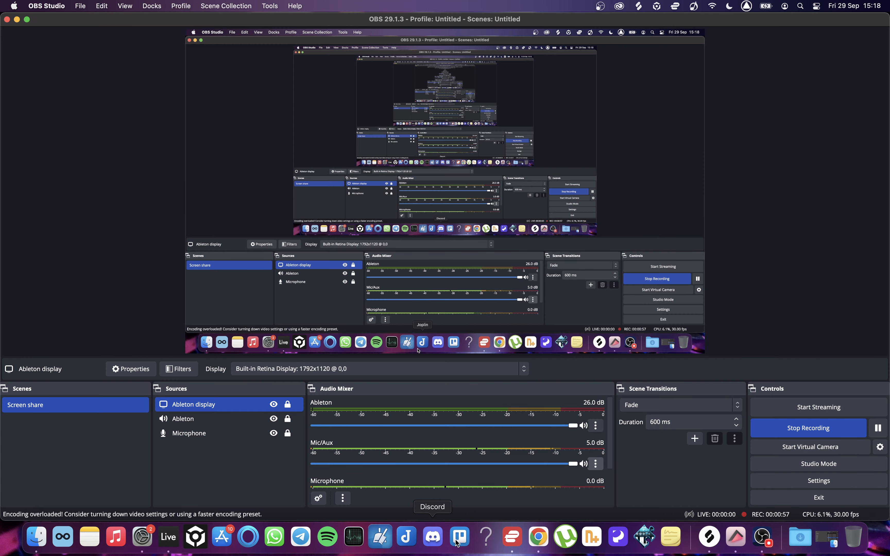
pyautogui.click(168, 537)
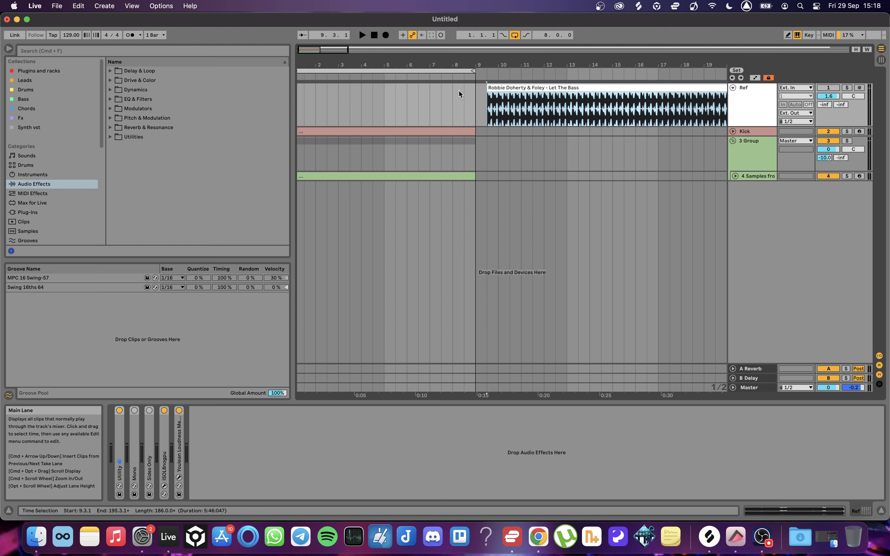
pyautogui.rightClick(497, 89)
pyautogui.click(317, 100)
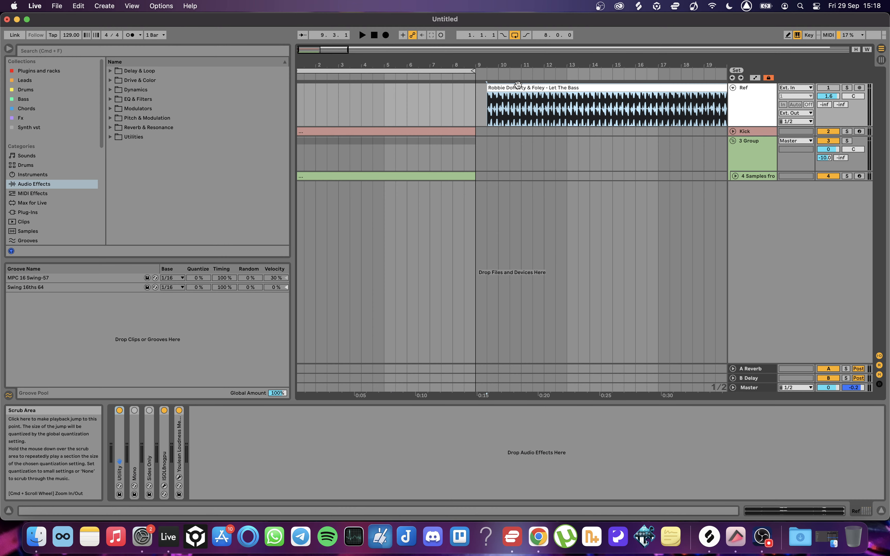
# Step: Move the Let The Bass clip to the start of the Ref track at 1.1.1 and turn on Warp for it
pyautogui.moveTo(516, 86); pyautogui.dragTo(299, 102)
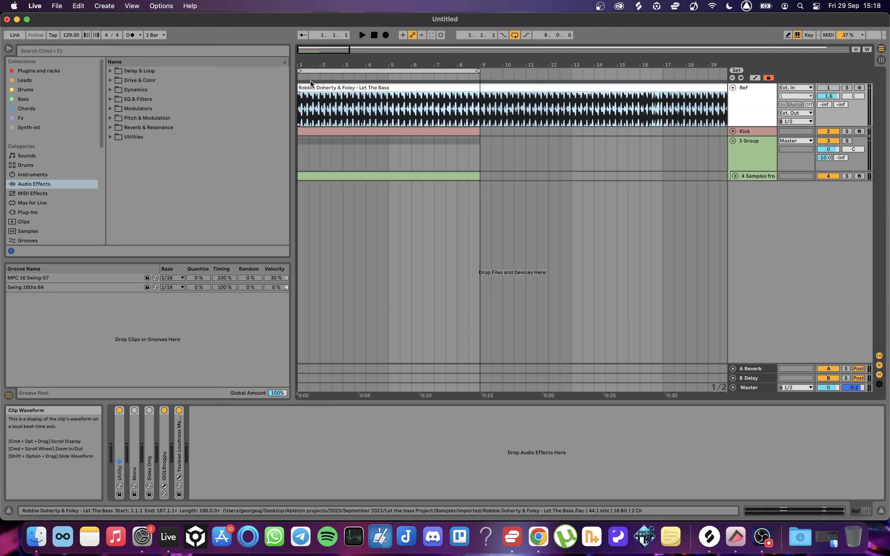
pyautogui.doubleClick(304, 88)
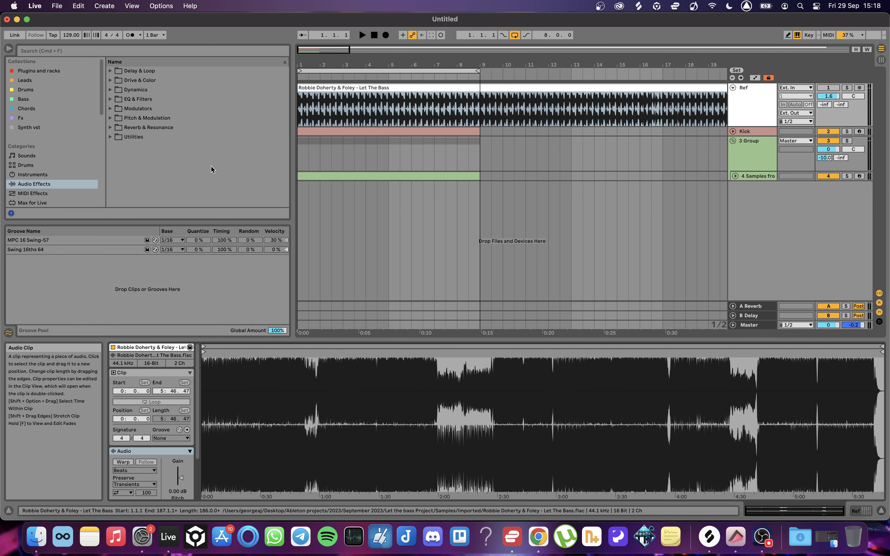
pyautogui.click(122, 464)
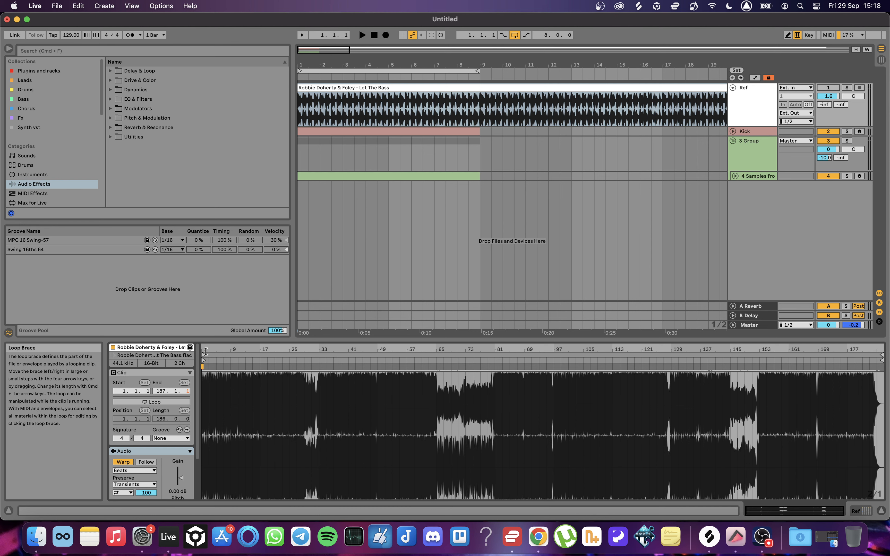
pyautogui.moveTo(206, 350)
pyautogui.mouseDown()
pyautogui.moveTo(191, 348)
pyautogui.moveTo(202, 348)
pyautogui.mouseUp()
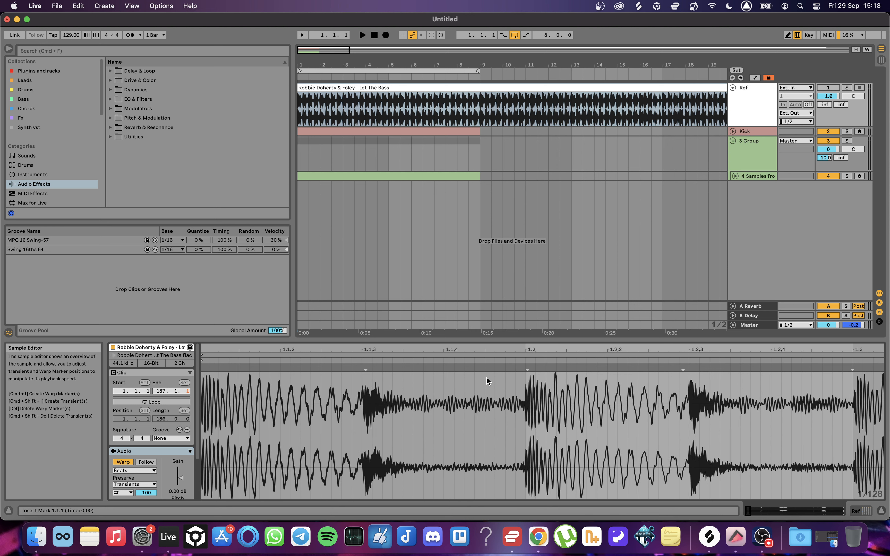
pyautogui.moveTo(336, 49)
pyautogui.mouseDown()
pyautogui.moveTo(300, 70)
pyautogui.moveTo(310, 63)
pyautogui.mouseUp()
pyautogui.doubleClick(315, 89)
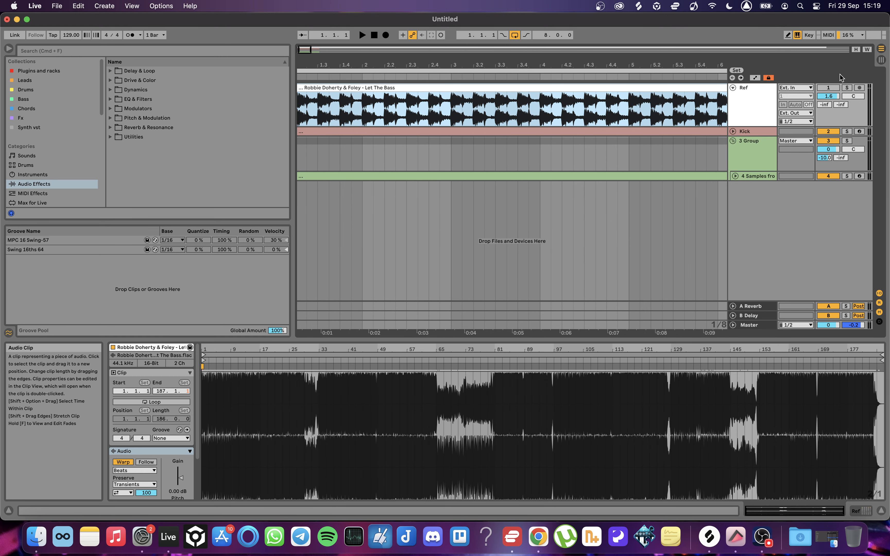
# Step: Solo the Ref track and set its volume to -5.0 dB
pyautogui.click(846, 87)
pyautogui.doubleClick(828, 96)
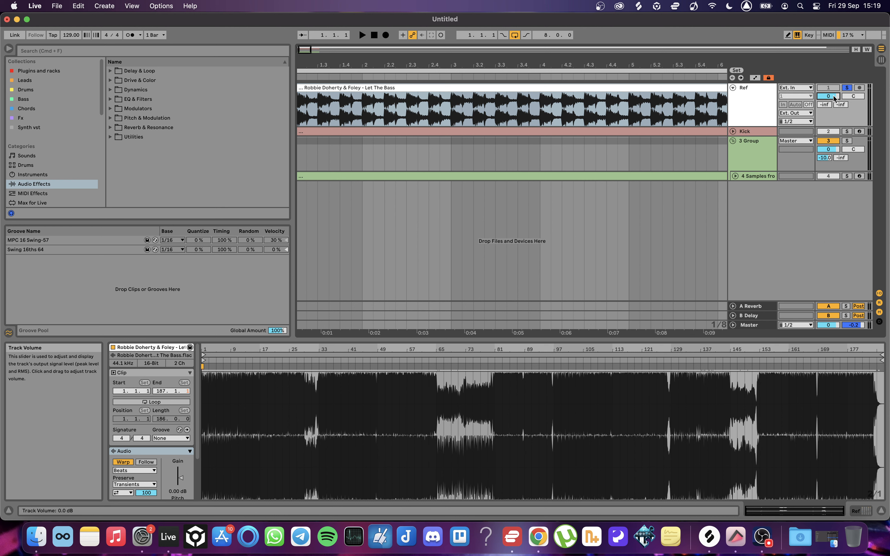
pyautogui.moveTo(834, 96); pyautogui.dragTo(833, 97)
# Step: Play the opening bars of the reference clip from the start and locate a kick hit in its waveform
pyautogui.click(445, 88)
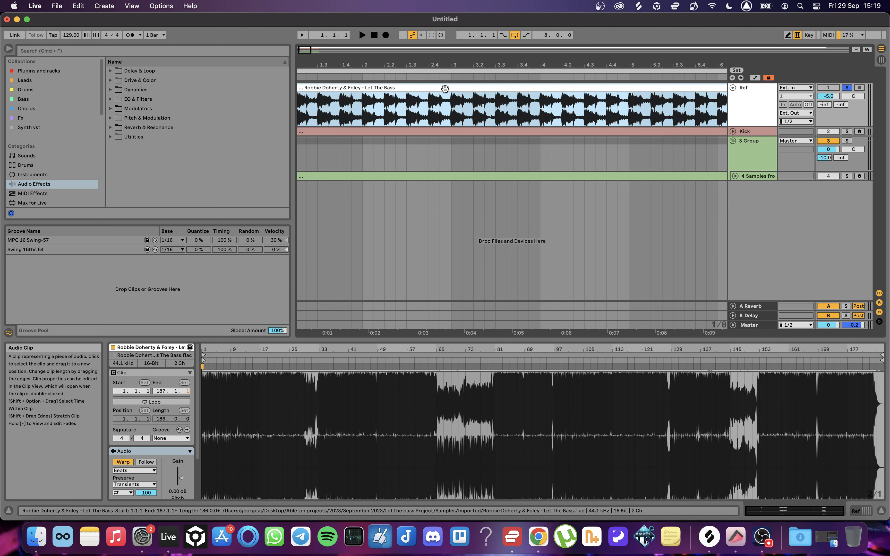
pyautogui.press('space')
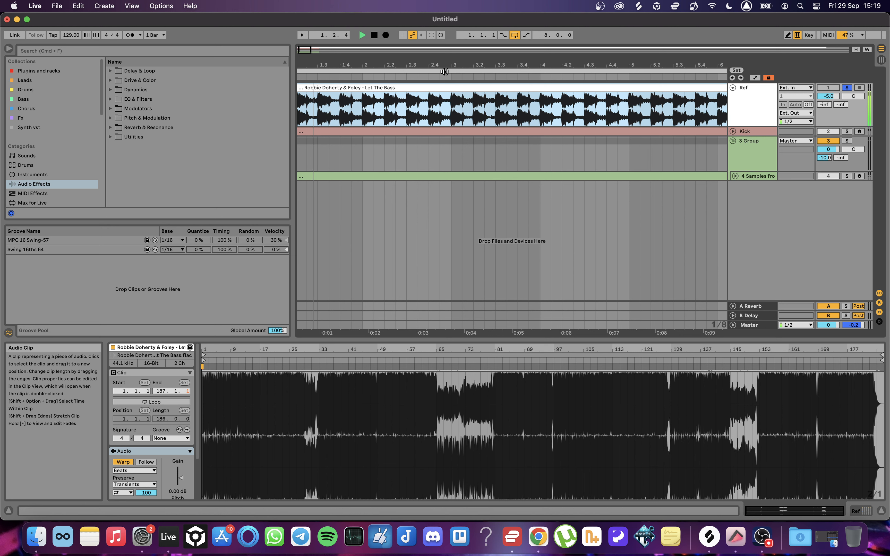
pyautogui.moveTo(444, 72); pyautogui.dragTo(376, 65)
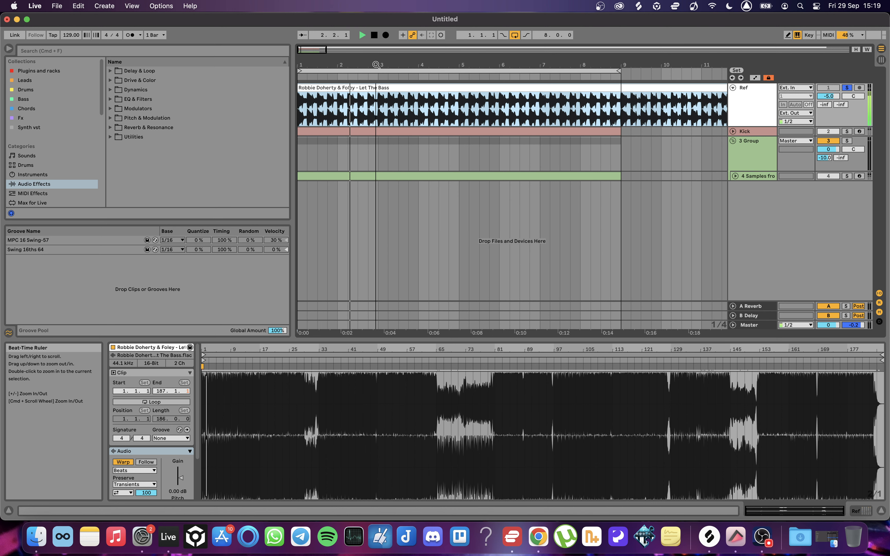
pyautogui.press('space')
pyautogui.moveTo(375, 65); pyautogui.dragTo(376, 88)
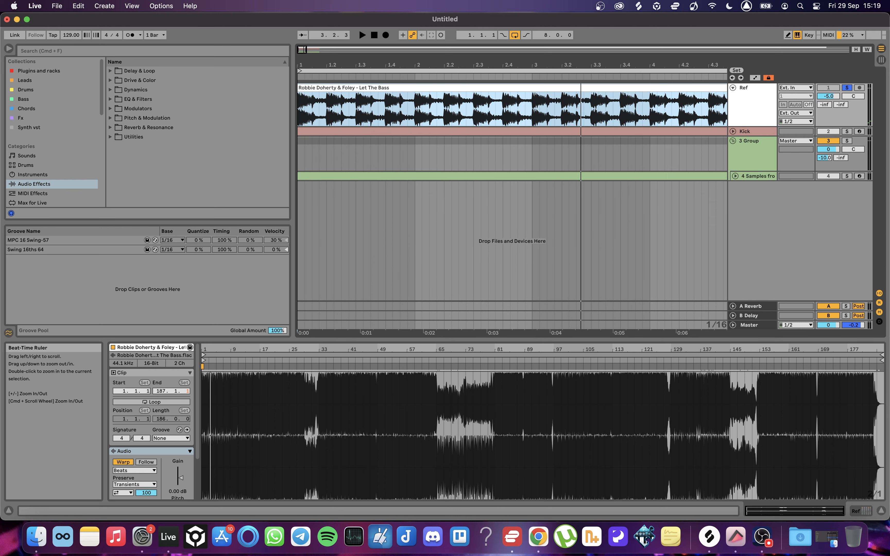
pyautogui.click(301, 120)
pyautogui.press('space')
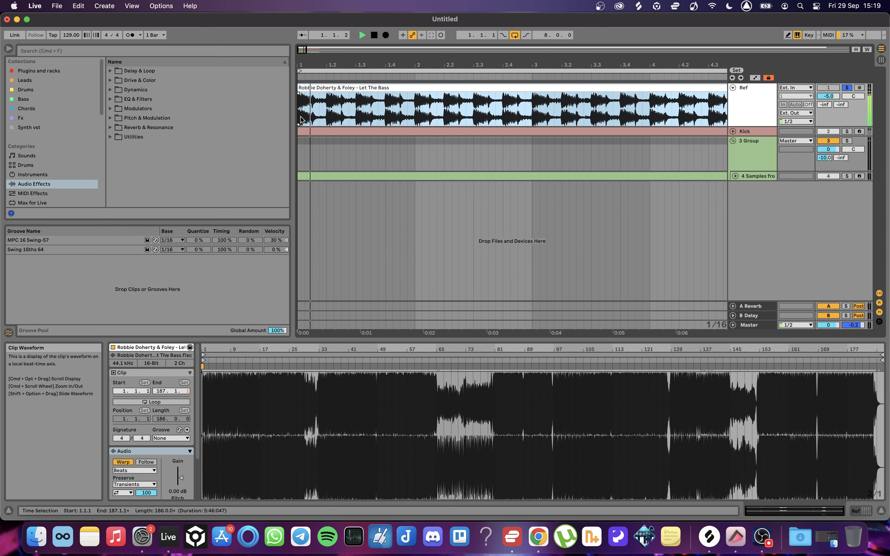
pyautogui.press('space')
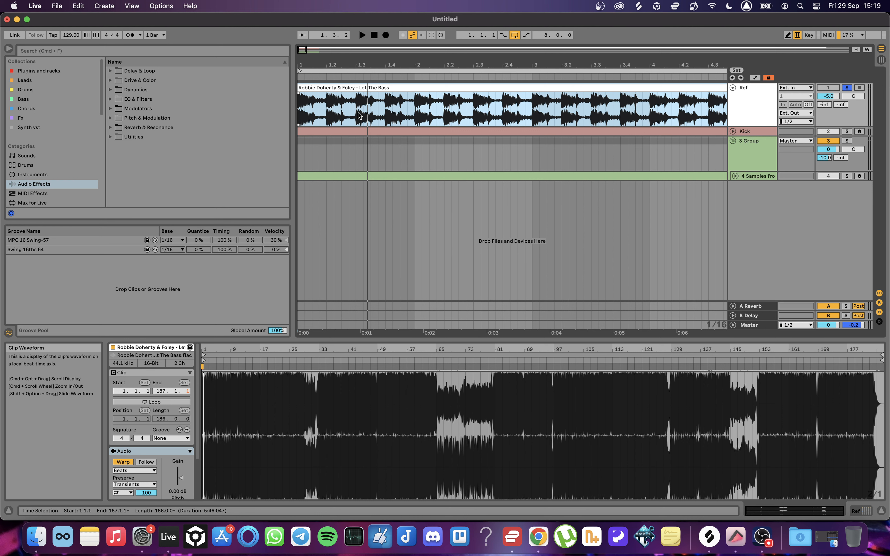
# Step: Consolidate the kick hit from 1.3.1 to 1.3.3 on the Ref track into its own clip and dismiss the plugin warning
pyautogui.moveTo(359, 115); pyautogui.dragTo(368, 115)
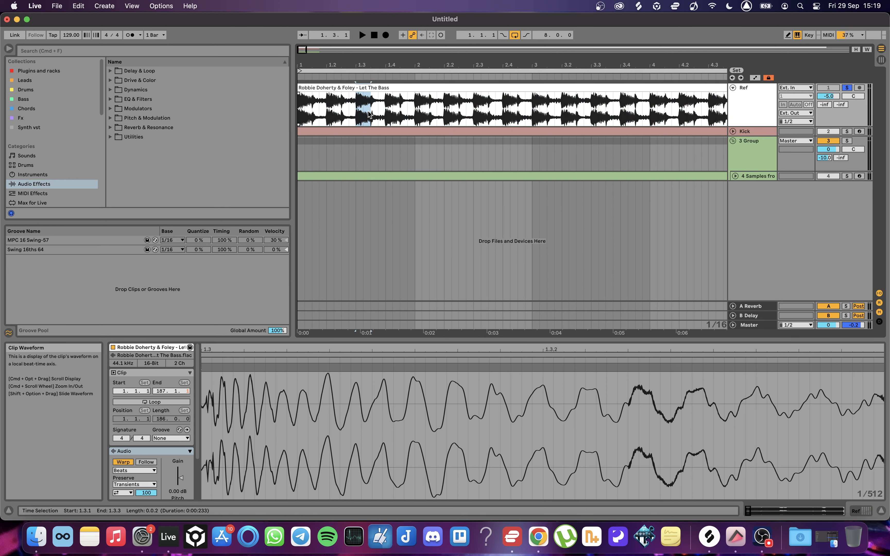
pyautogui.press('super+j')
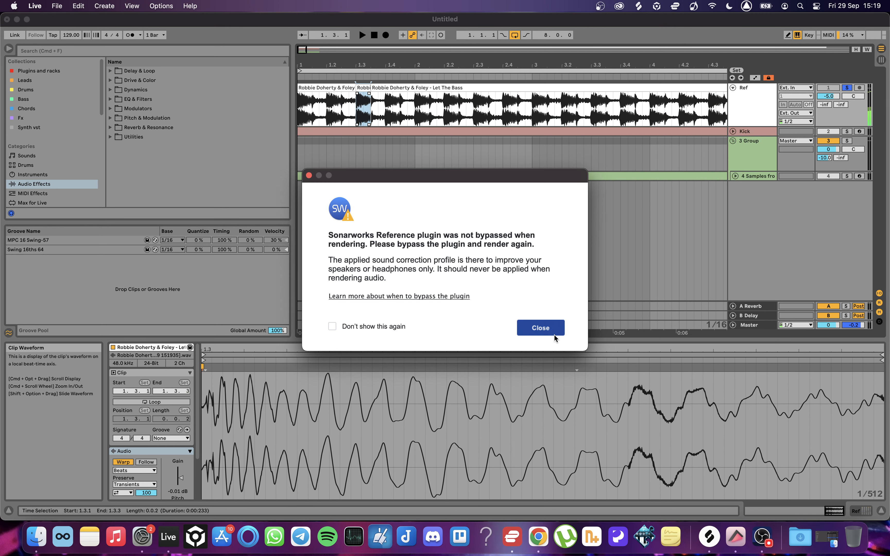
pyautogui.click(541, 328)
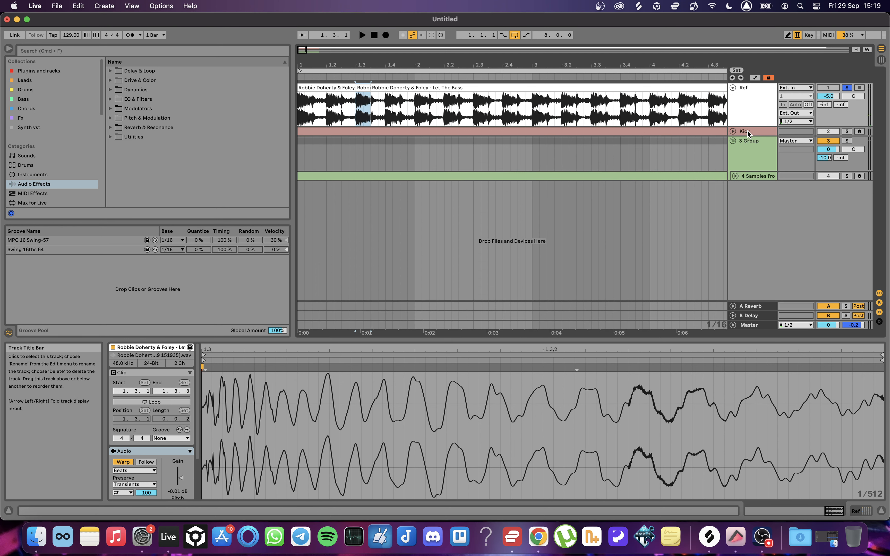
# Step: Unfold the Kick track and replace the sample in its Simpler with the consolidated kick clip from the Ref track
pyautogui.doubleClick(748, 131)
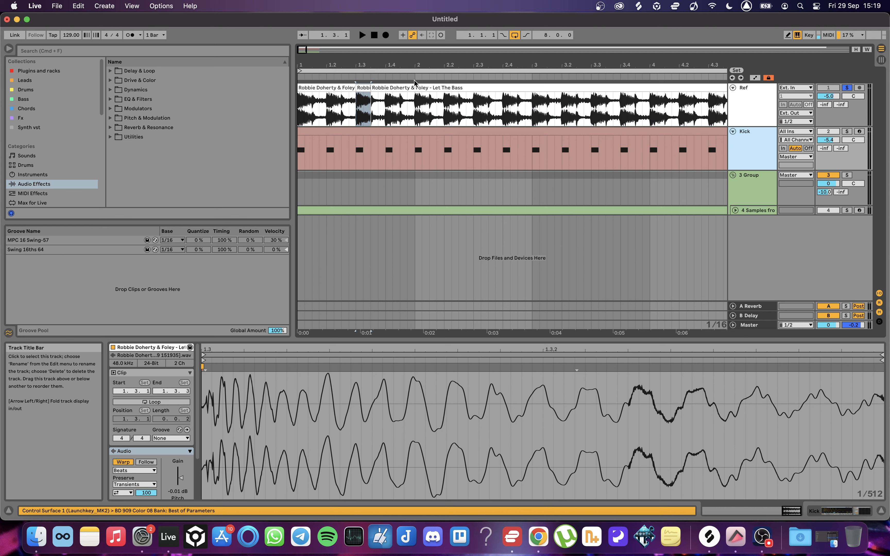
pyautogui.moveTo(356, 65); pyautogui.dragTo(384, 100)
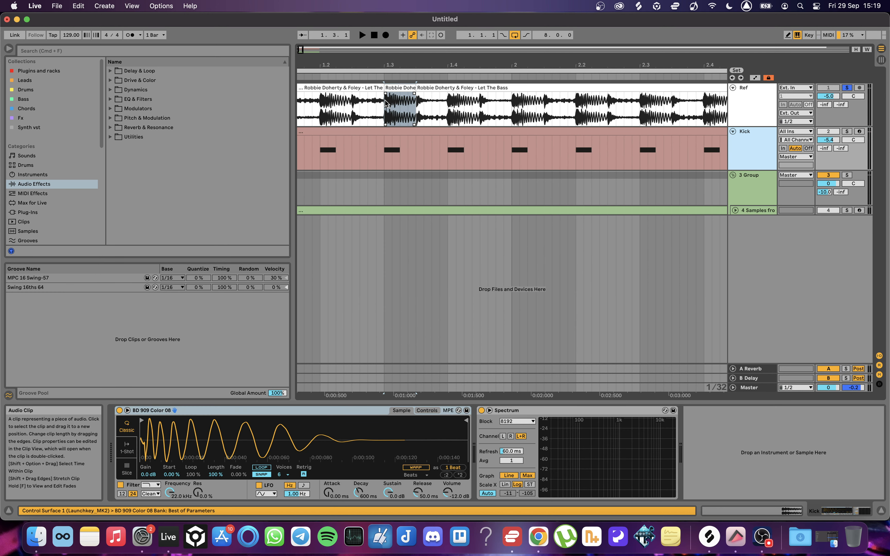
pyautogui.click(386, 102)
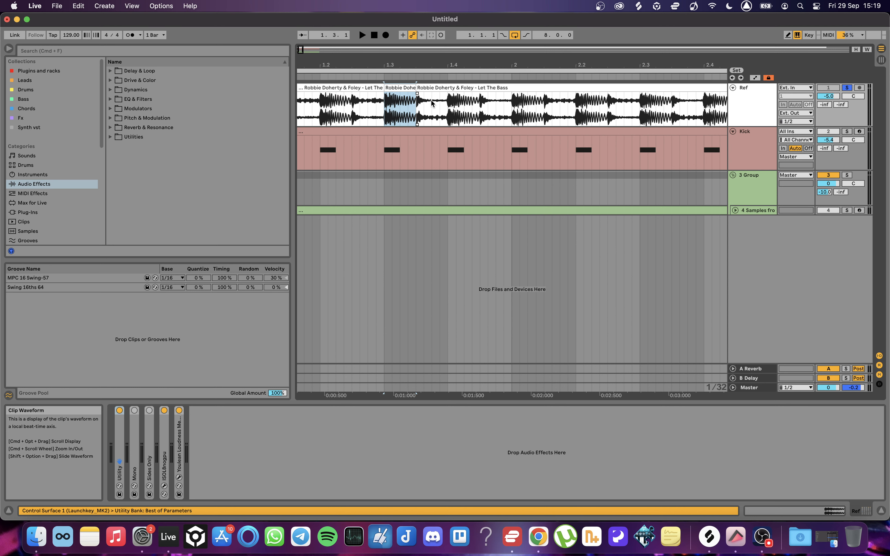
pyautogui.moveTo(433, 65); pyautogui.dragTo(438, 48)
pyautogui.click(749, 151)
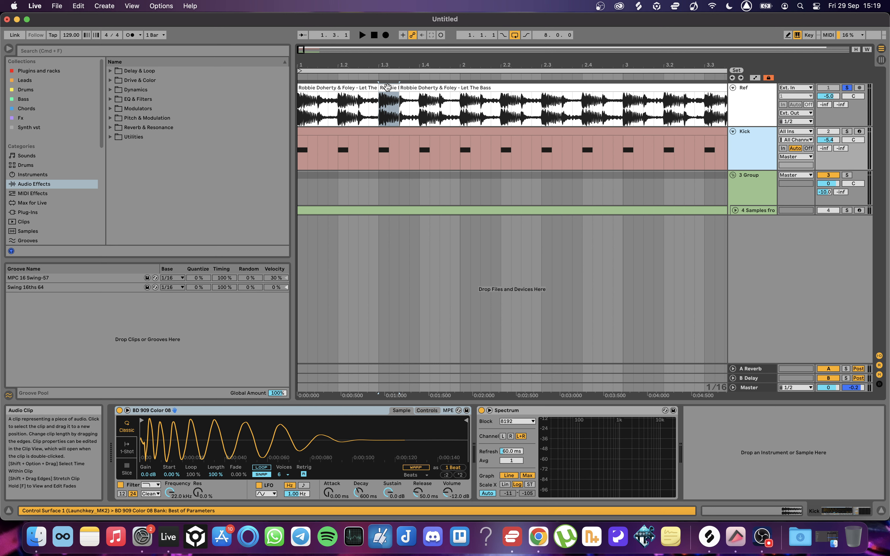
pyautogui.moveTo(387, 87); pyautogui.dragTo(286, 416)
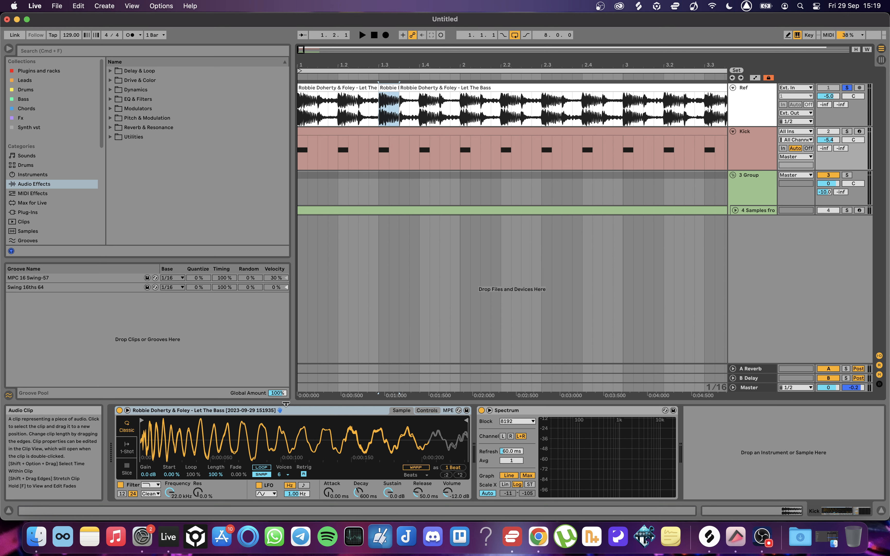
# Step: Group the Kick track's Simpler into an Instrument Rack with its chain list shown
pyautogui.rightClick(175, 410)
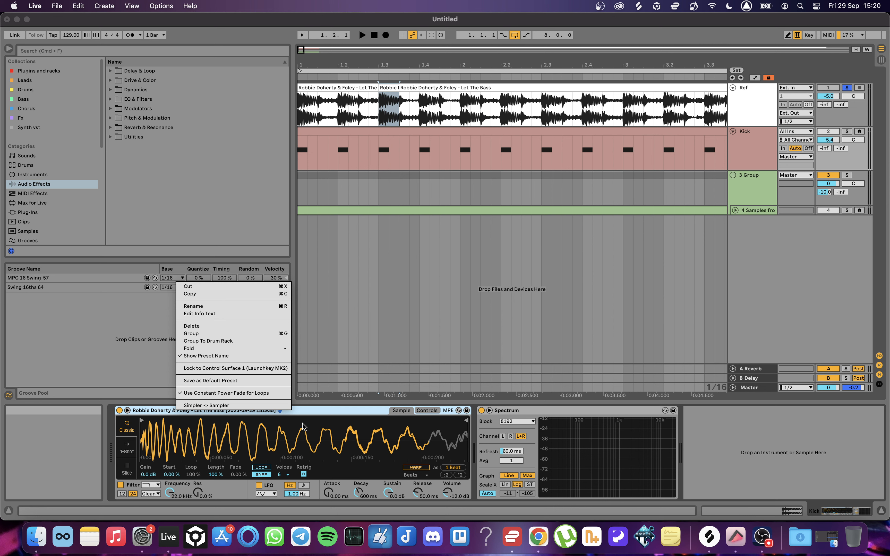
pyautogui.rightClick(316, 410)
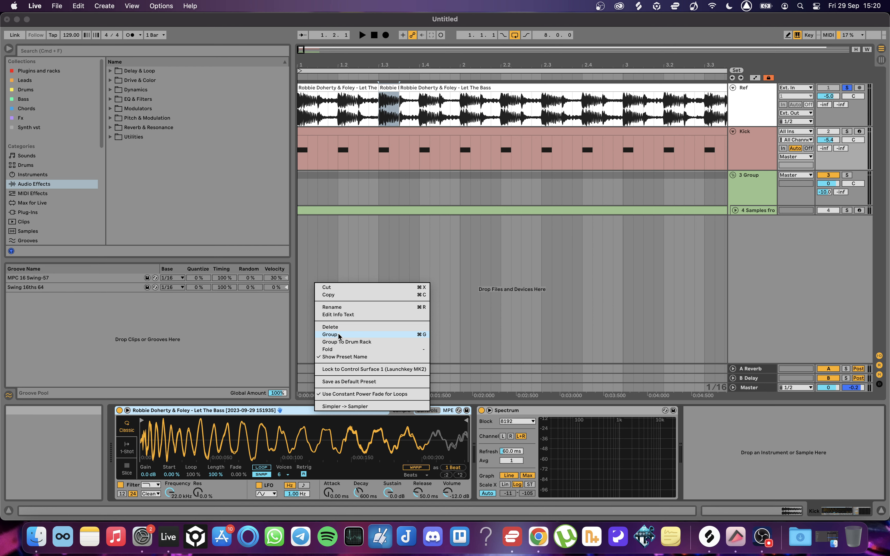
pyautogui.click(339, 335)
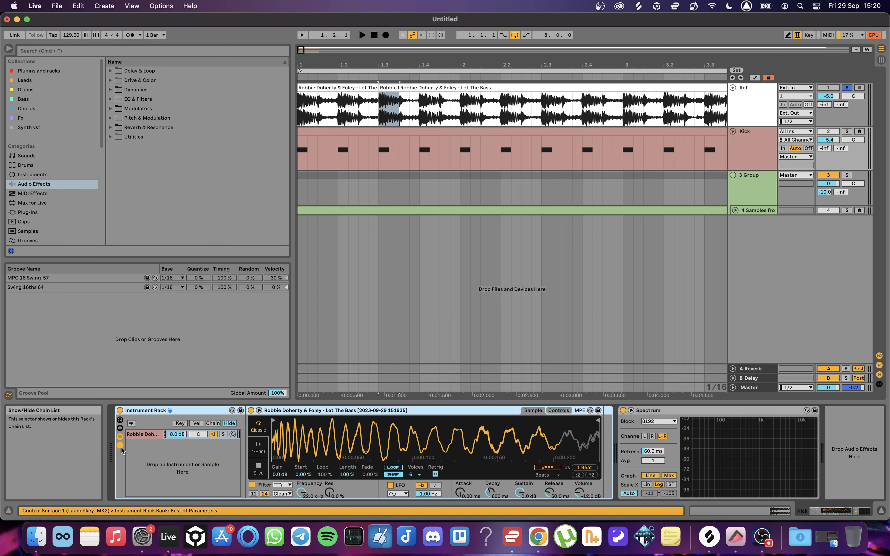
pyautogui.click(120, 447)
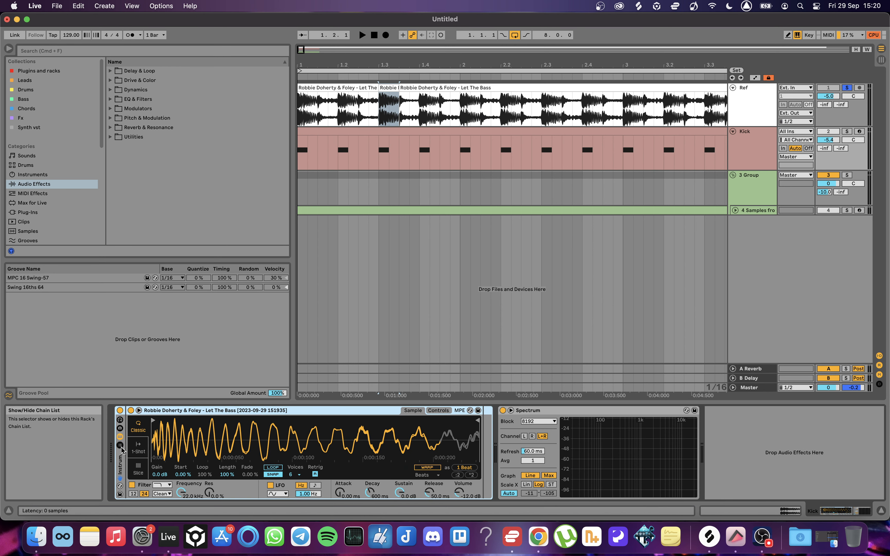
pyautogui.click(121, 447)
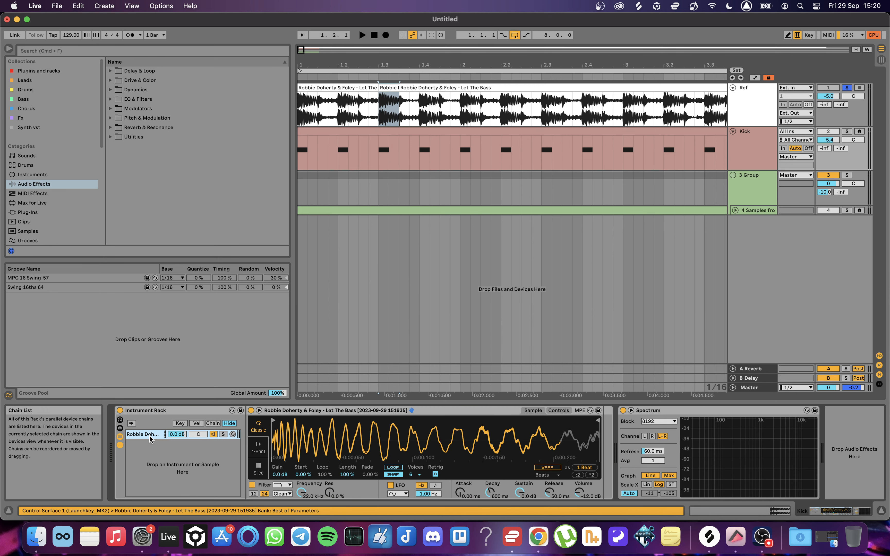
# Step: Duplicate the kick chain in the Instrument Rack twice and deactivate the first two chains
pyautogui.click(149, 436)
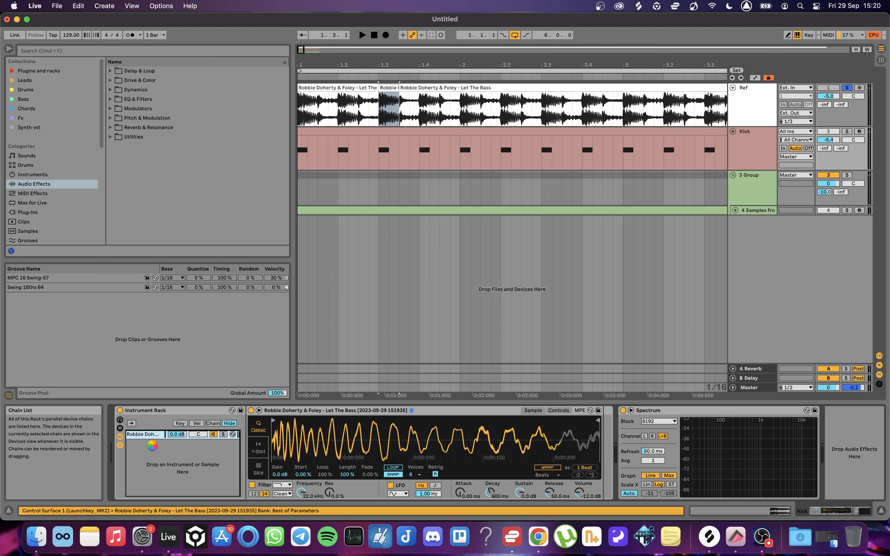
pyautogui.press('super+d')
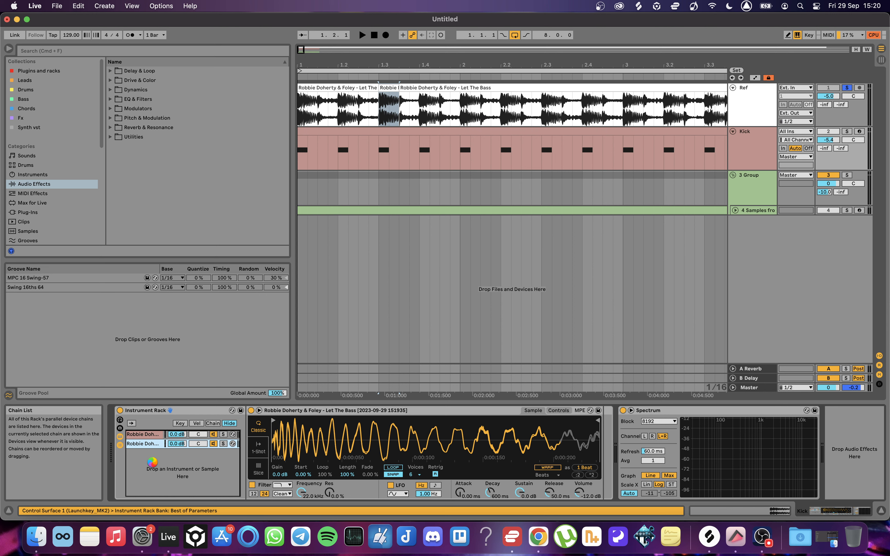
pyautogui.press('super+d')
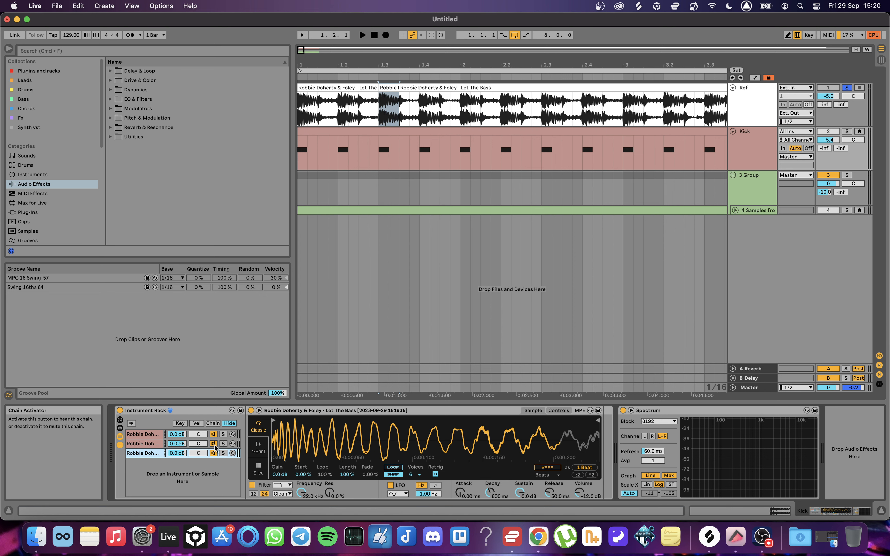
pyautogui.click(214, 444)
pyautogui.click(213, 435)
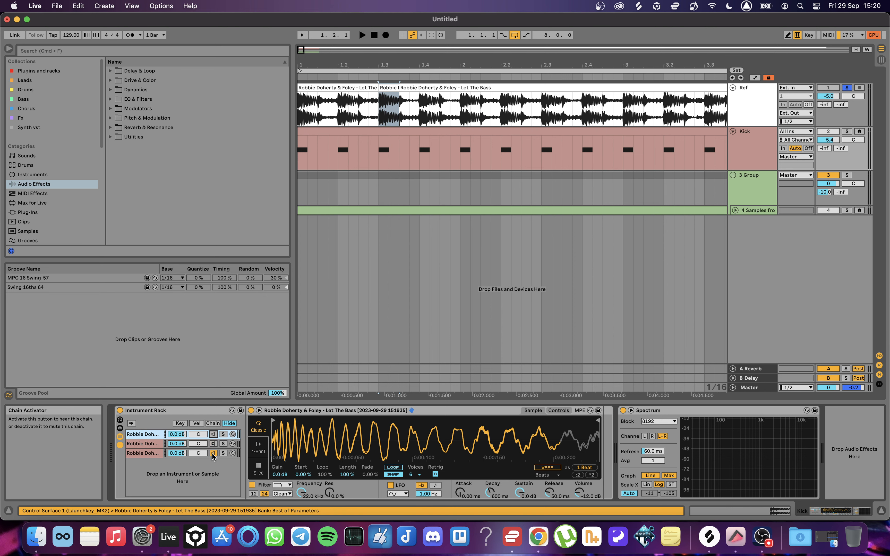
# Step: Search the browser for "eq" and place an EQ Eight after the Simpler in the first chain of the rack
pyautogui.click(219, 50)
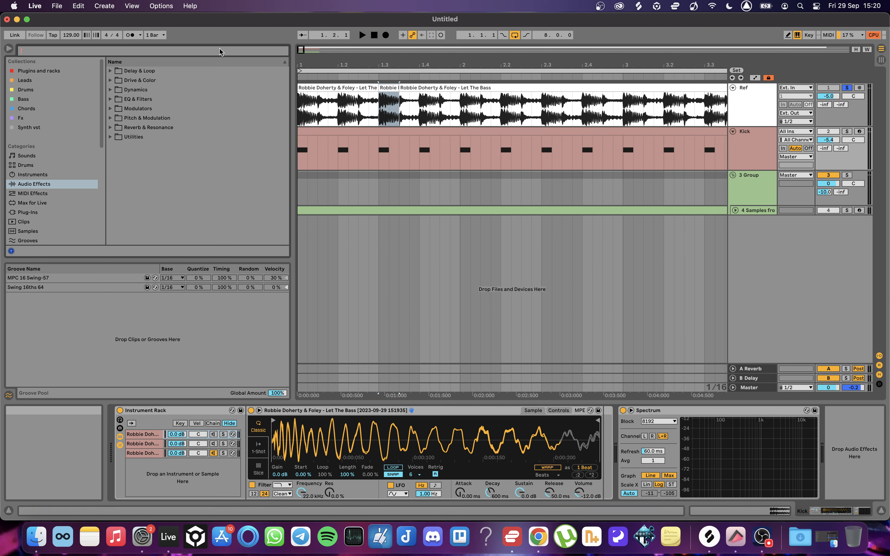
pyautogui.write('eq')
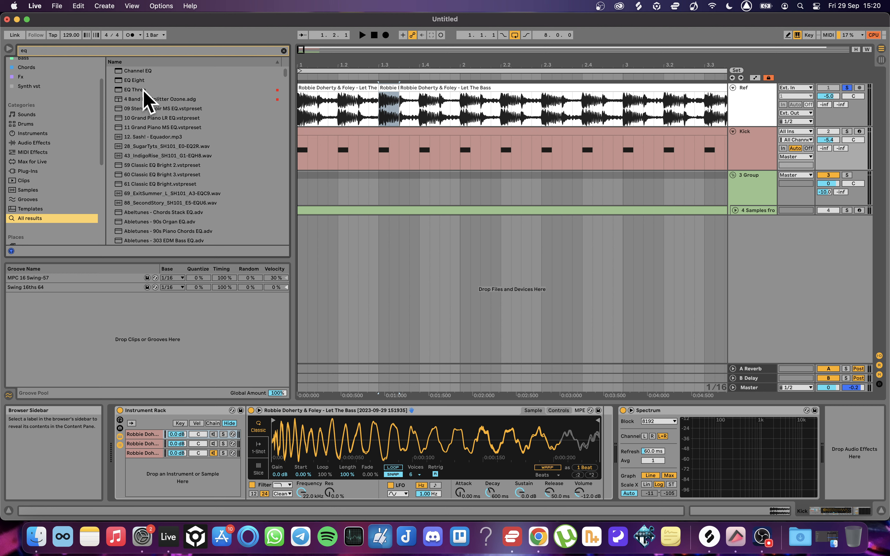
pyautogui.moveTo(138, 81); pyautogui.dragTo(602, 427)
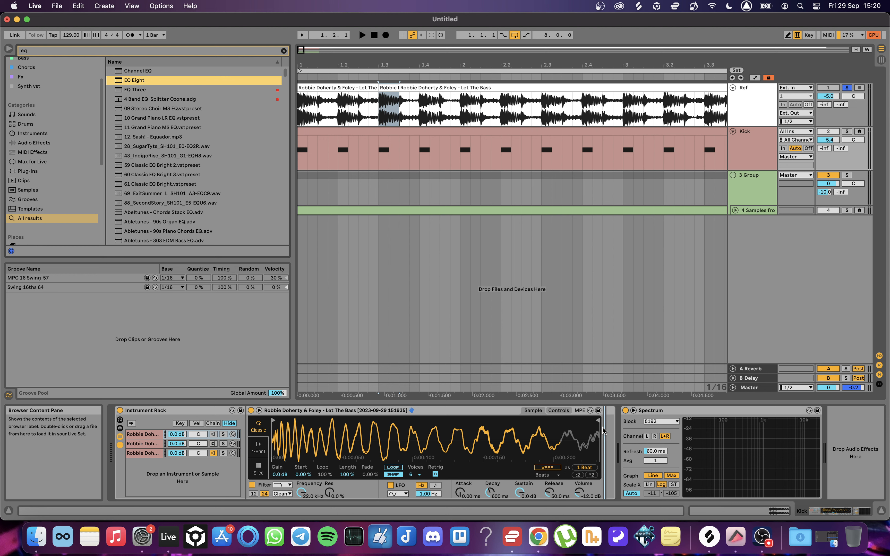
pyautogui.moveTo(603, 428); pyautogui.dragTo(602, 428)
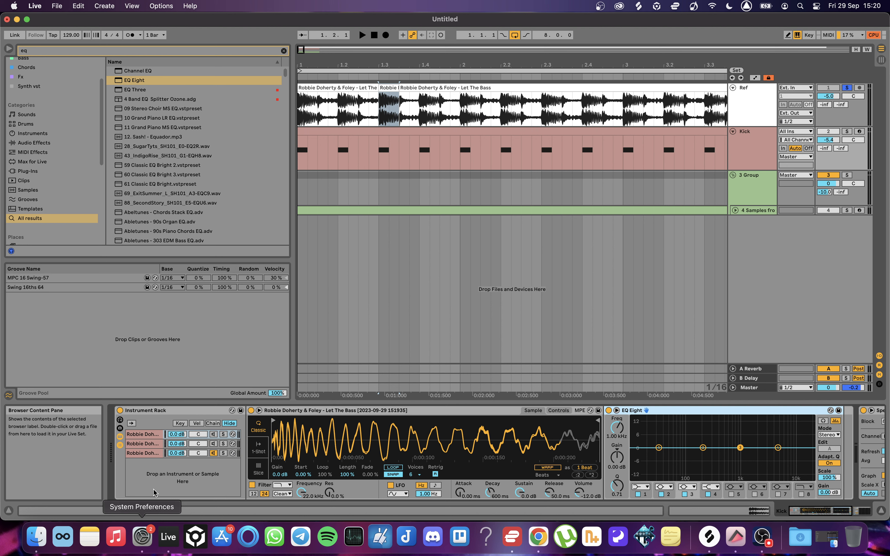
pyautogui.press('Delete')
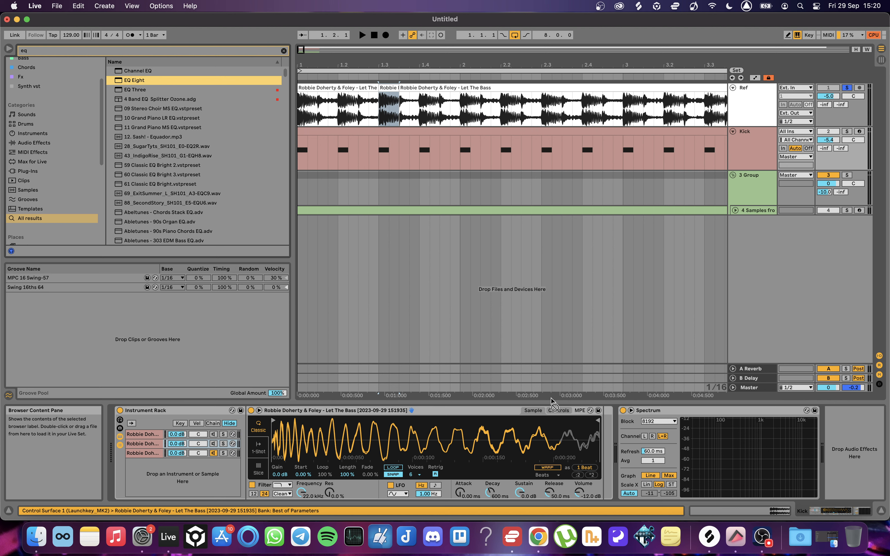
pyautogui.press('super+z')
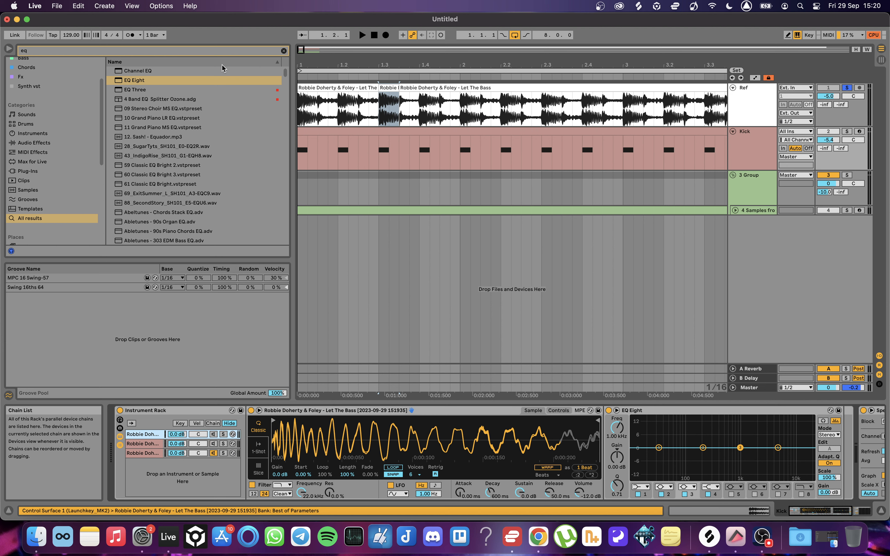
# Step: Add an EQ Eight to the remaining rack chains and cut the surplus EQ Eight
pyautogui.moveTo(222, 80); pyautogui.dragTo(590, 455)
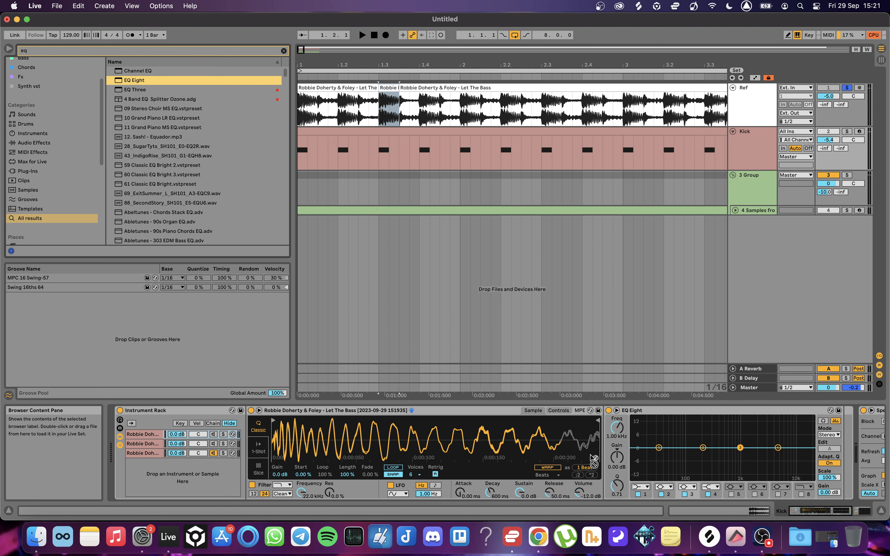
pyautogui.moveTo(590, 454); pyautogui.dragTo(137, 435)
pyautogui.moveTo(137, 436); pyautogui.dragTo(135, 434)
pyautogui.rightClick(665, 411)
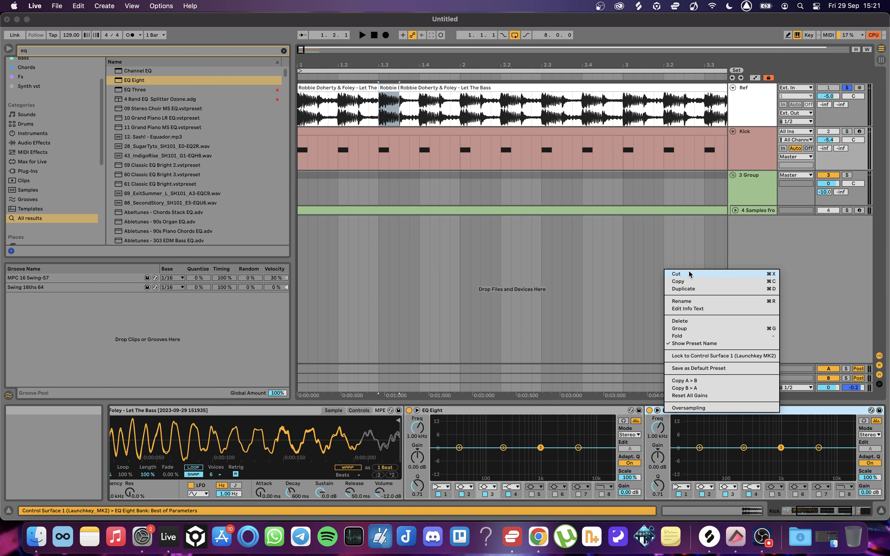
pyautogui.click(689, 273)
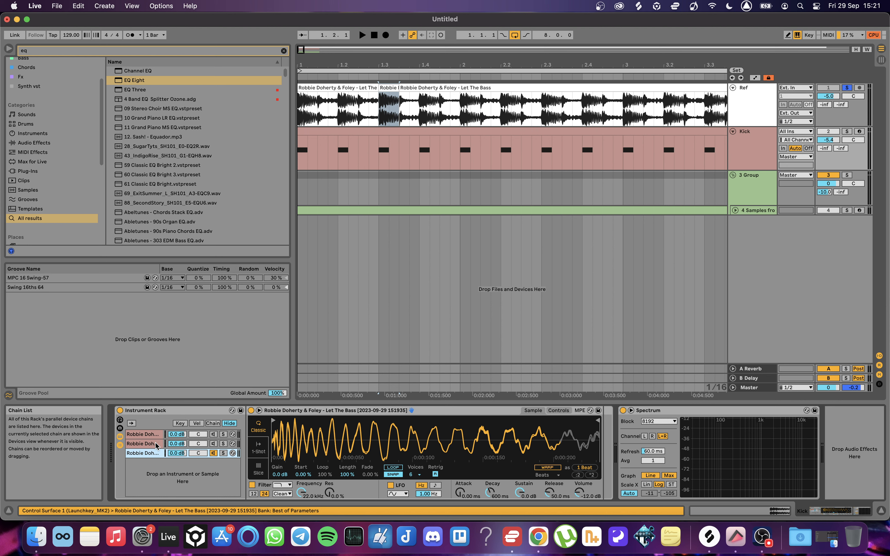
pyautogui.press('Return')
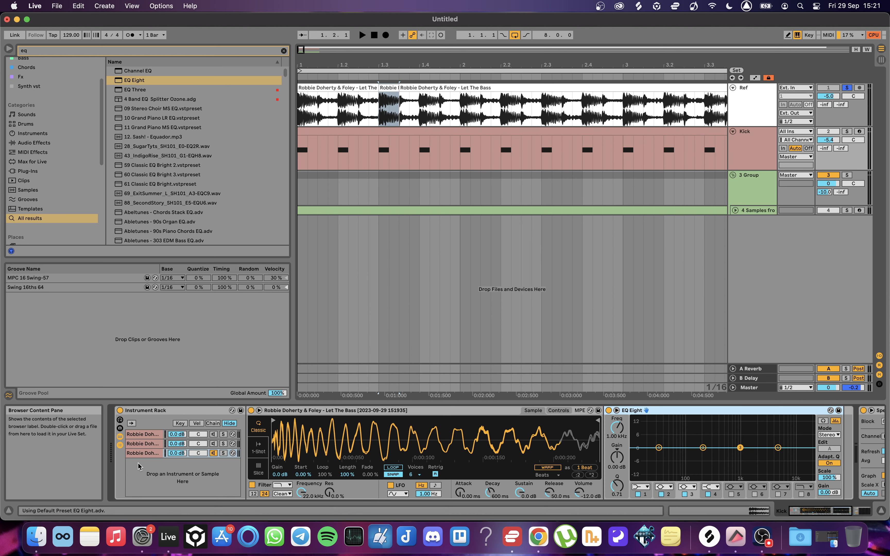
# Step: Rename the third chain of the rack Low end, the second Mid and the first Highs
pyautogui.rightClick(136, 453)
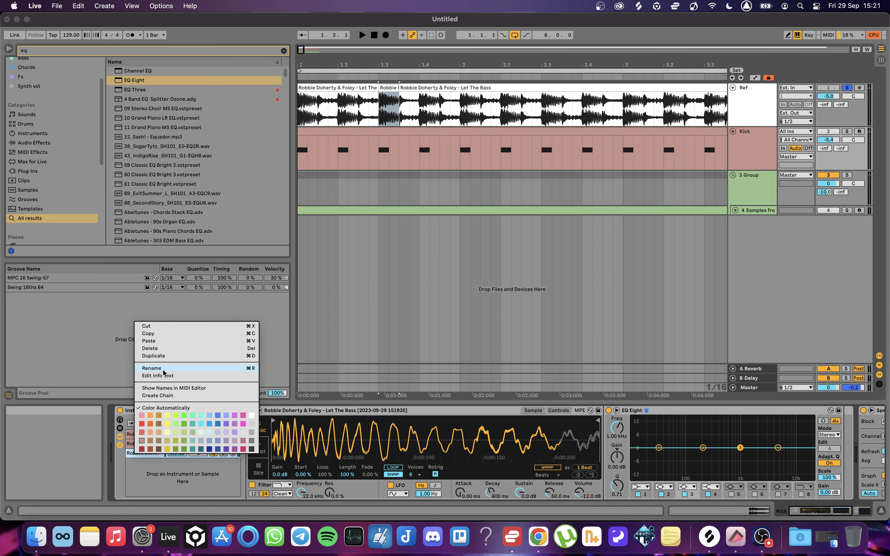
pyautogui.click(162, 368)
pyautogui.write('Low e')
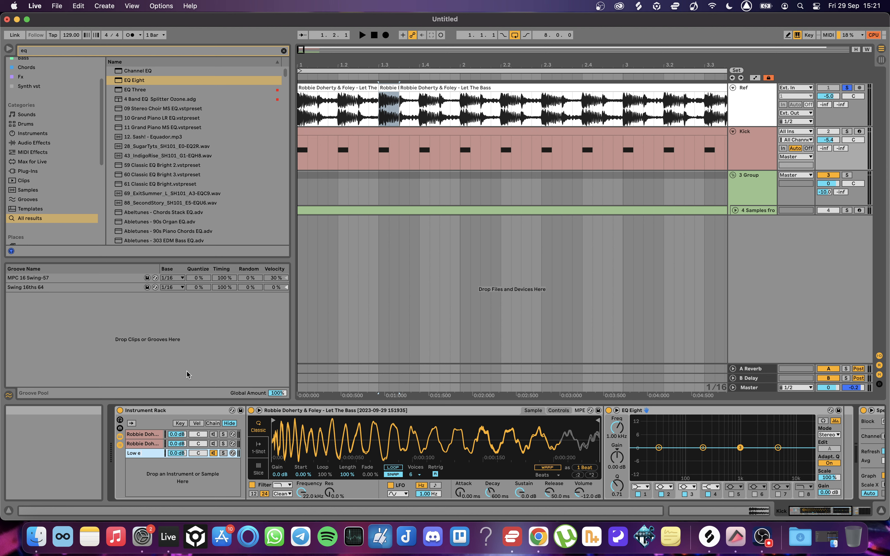
pyautogui.write('nd')
pyautogui.rightClick(152, 441)
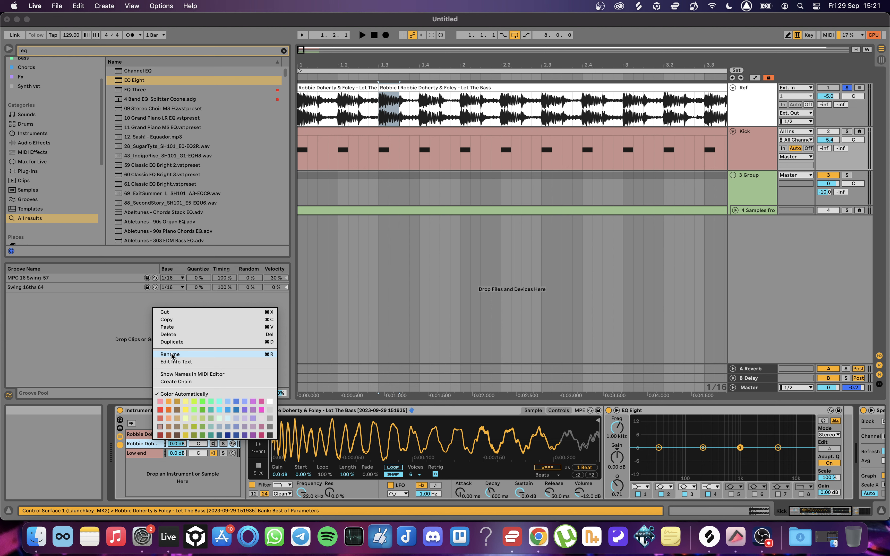
pyautogui.click(171, 354)
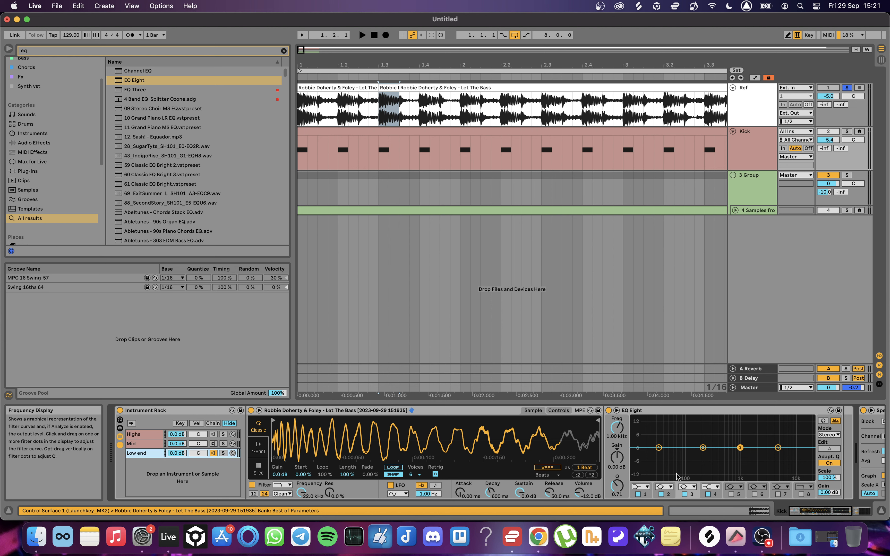
# Step: Solo the Kick track and its Highs chain, and shorten the end of the sample in that chain's 1-Shot Simpler
pyautogui.click(844, 132)
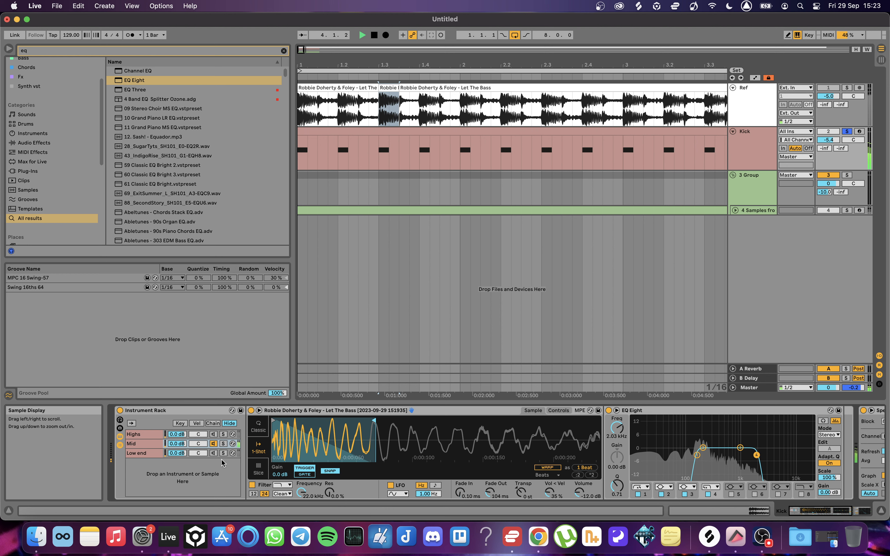
pyautogui.click(223, 434)
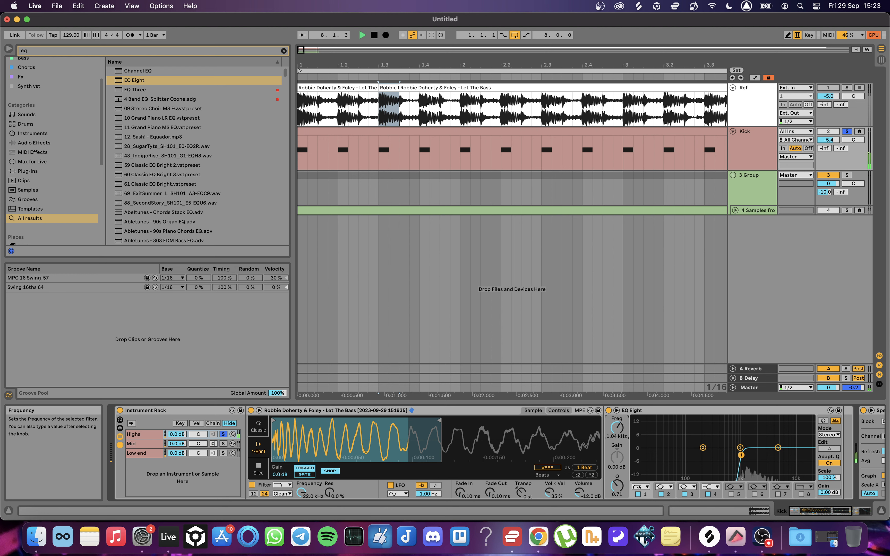
pyautogui.moveTo(439, 420); pyautogui.dragTo(379, 421)
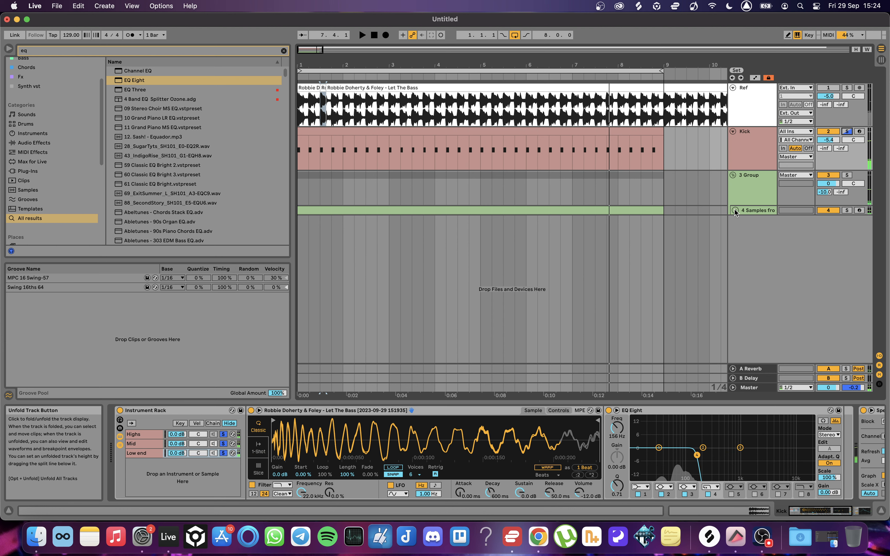
# Step: Unfold the Samples from mars 909 track and replace its OH 909 Var 02 pad sample with the Ref clip from 1.3.3 to 1.4
pyautogui.click(735, 210)
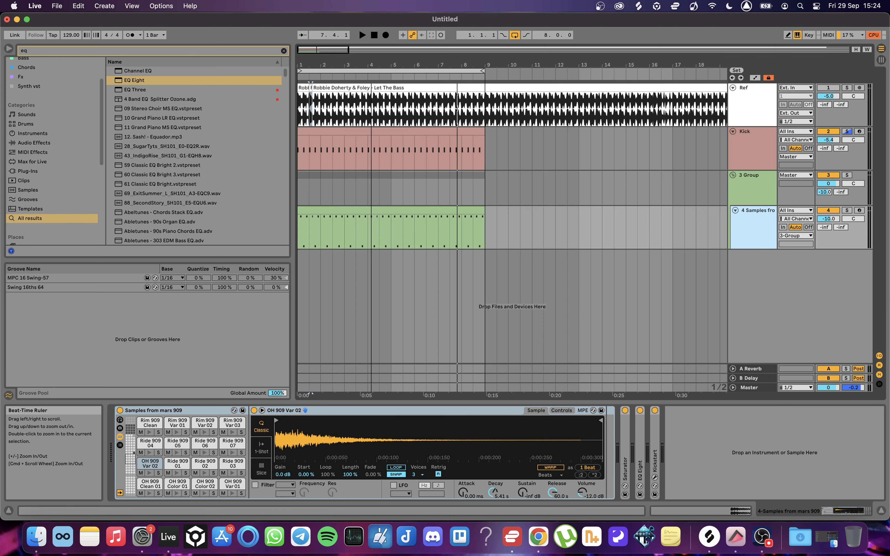
pyautogui.moveTo(371, 66); pyautogui.dragTo(354, 67)
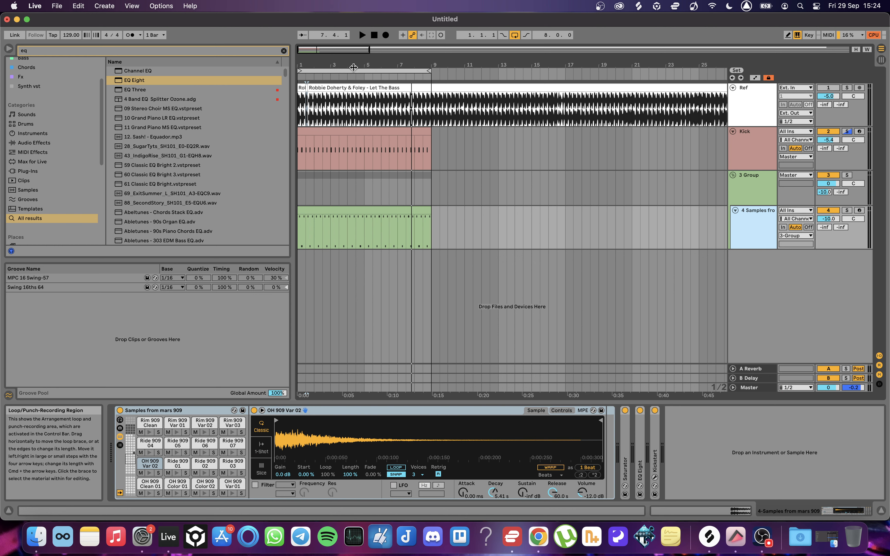
pyautogui.moveTo(354, 66); pyautogui.dragTo(337, 66)
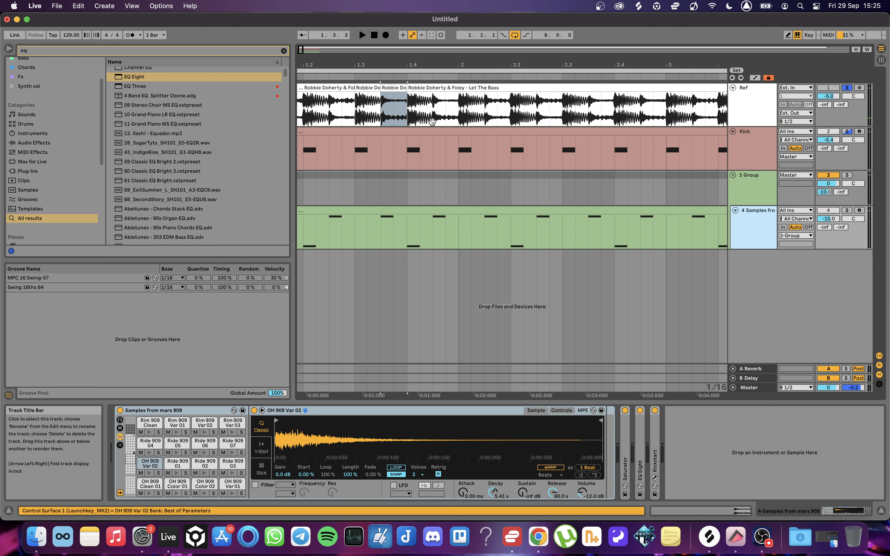
pyautogui.moveTo(432, 122); pyautogui.dragTo(151, 463)
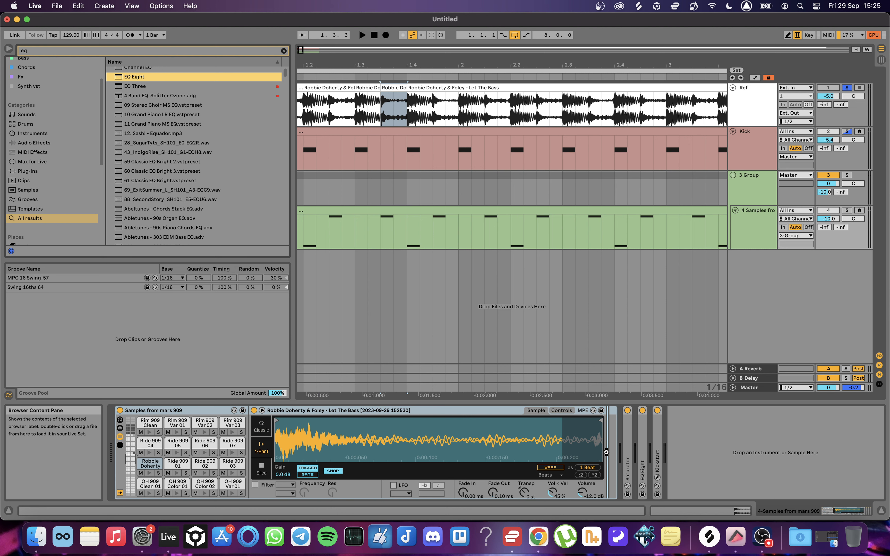
# Step: Add an EQ Eight after the replaced open-hat pad's Simpler with a low cut at 2.59 kHz, and stop the loop playback
pyautogui.moveTo(606, 452); pyautogui.dragTo(741, 447)
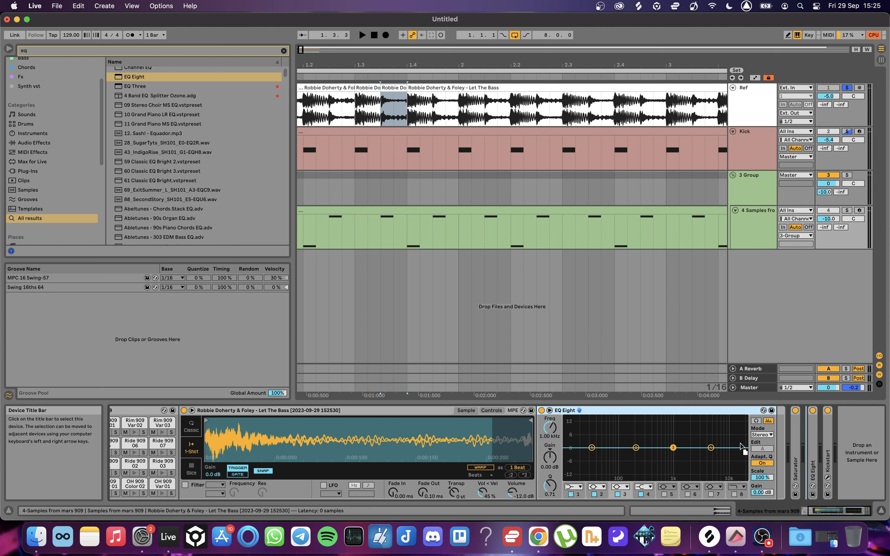
pyautogui.moveTo(740, 443); pyautogui.dragTo(782, 434)
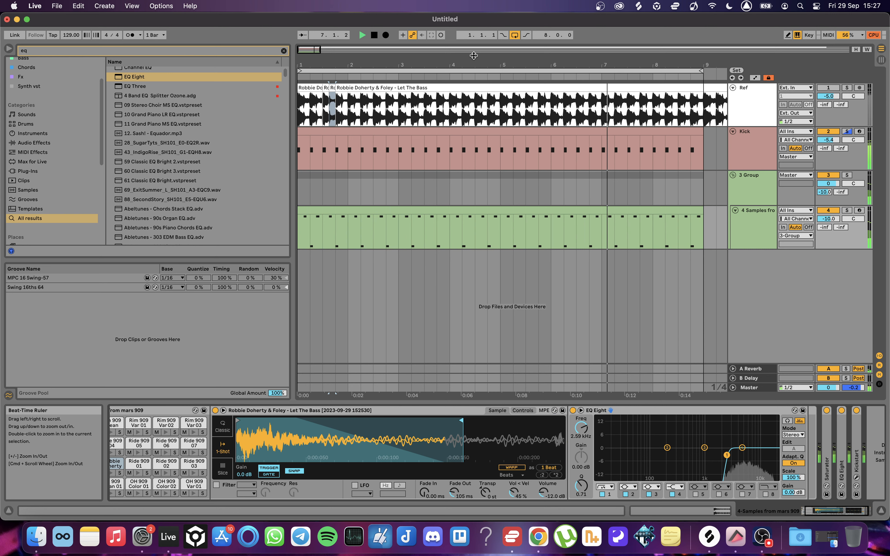
pyautogui.moveTo(473, 55); pyautogui.dragTo(374, 42)
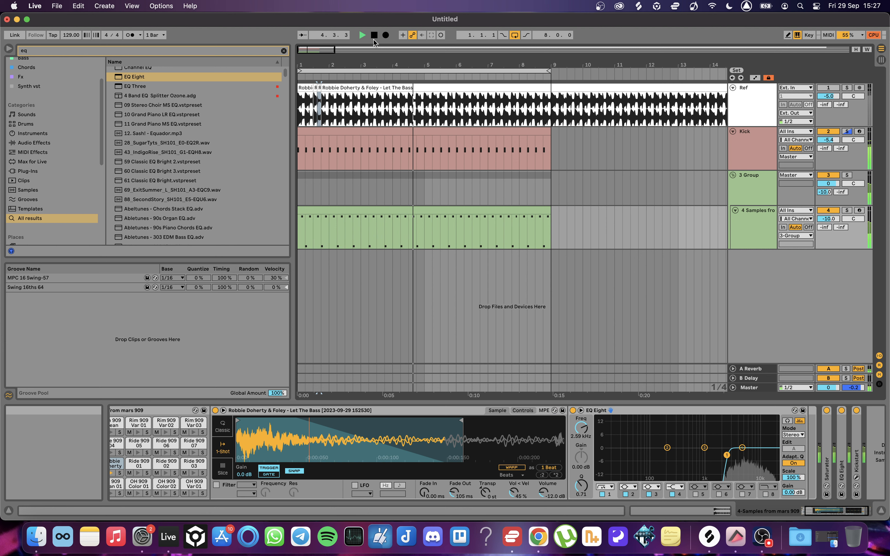
pyautogui.click(374, 39)
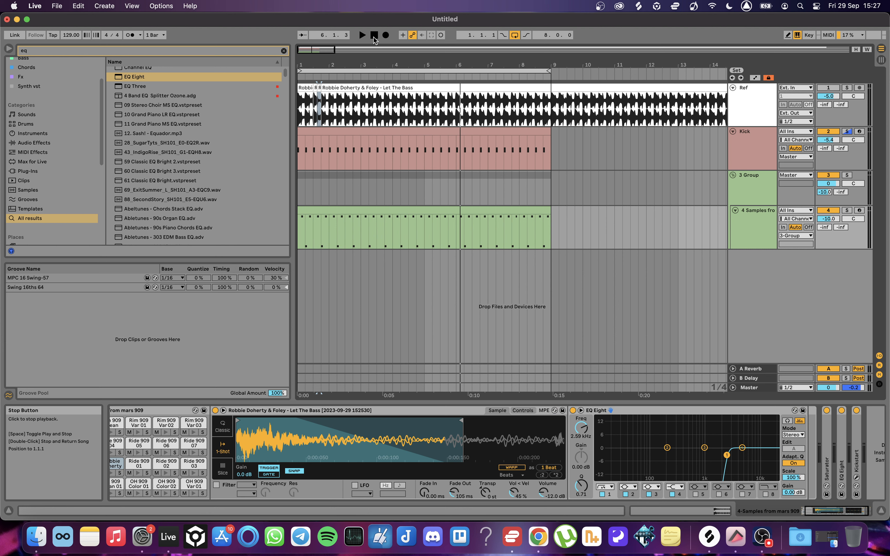